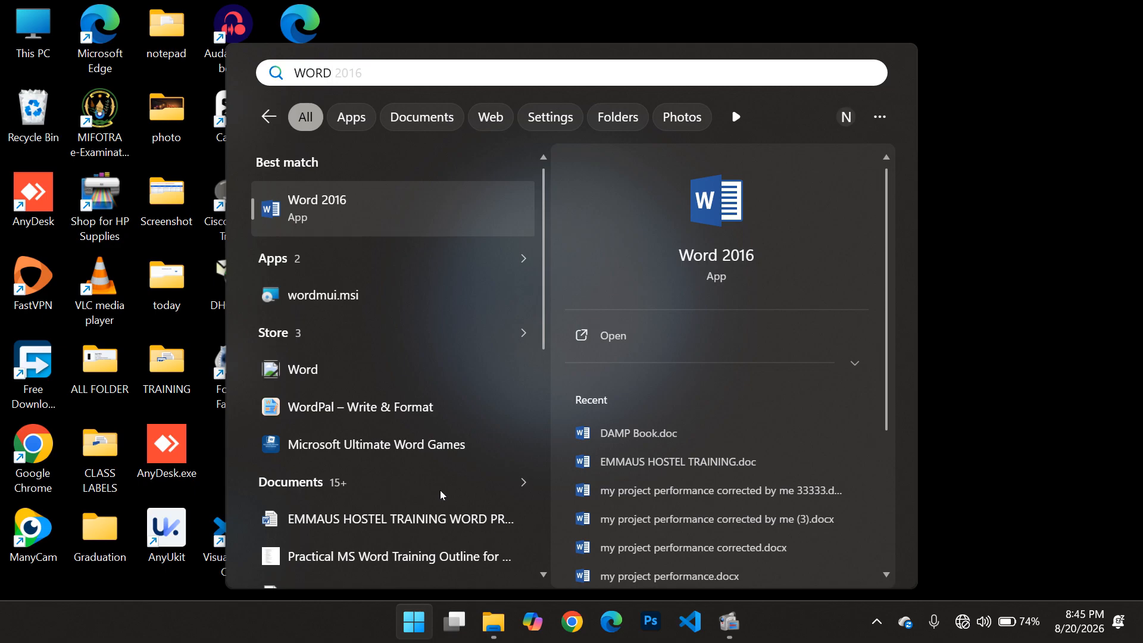
Step: Open Word with a blank document and draw a rectangle about 8.48" wide and 1.35" high across the top of the page
key(Return)
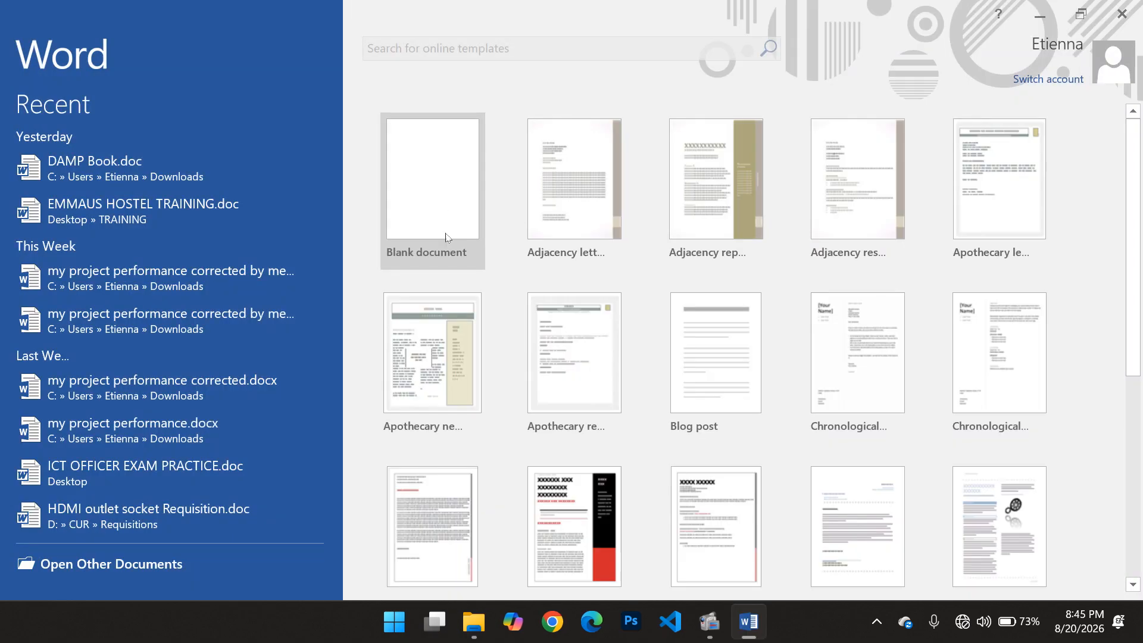
click(439, 197)
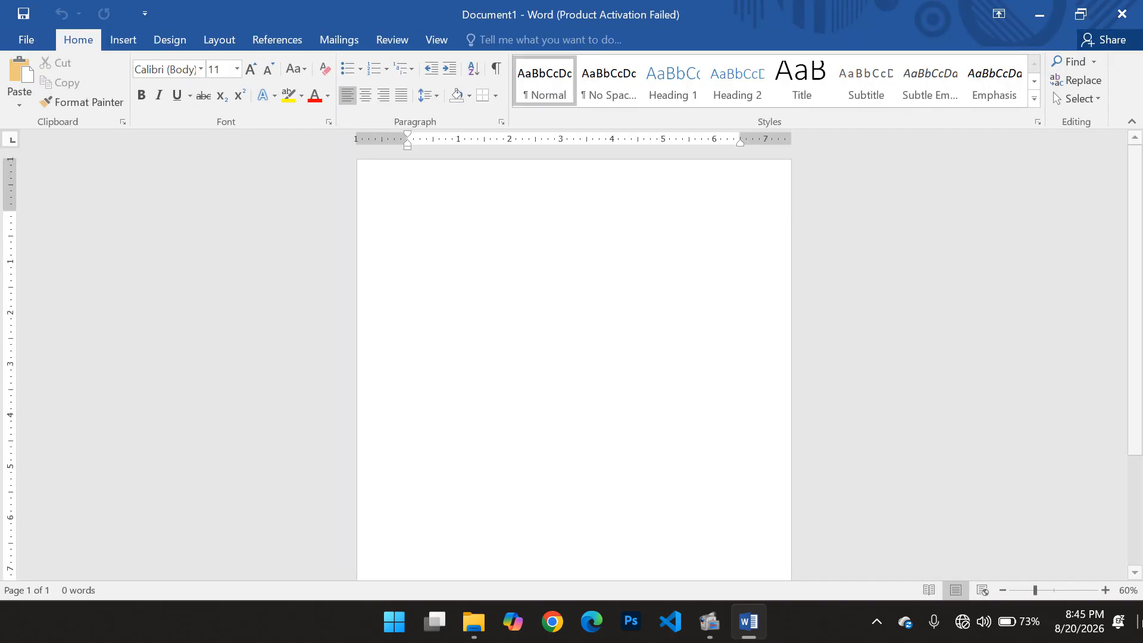
click(121, 42)
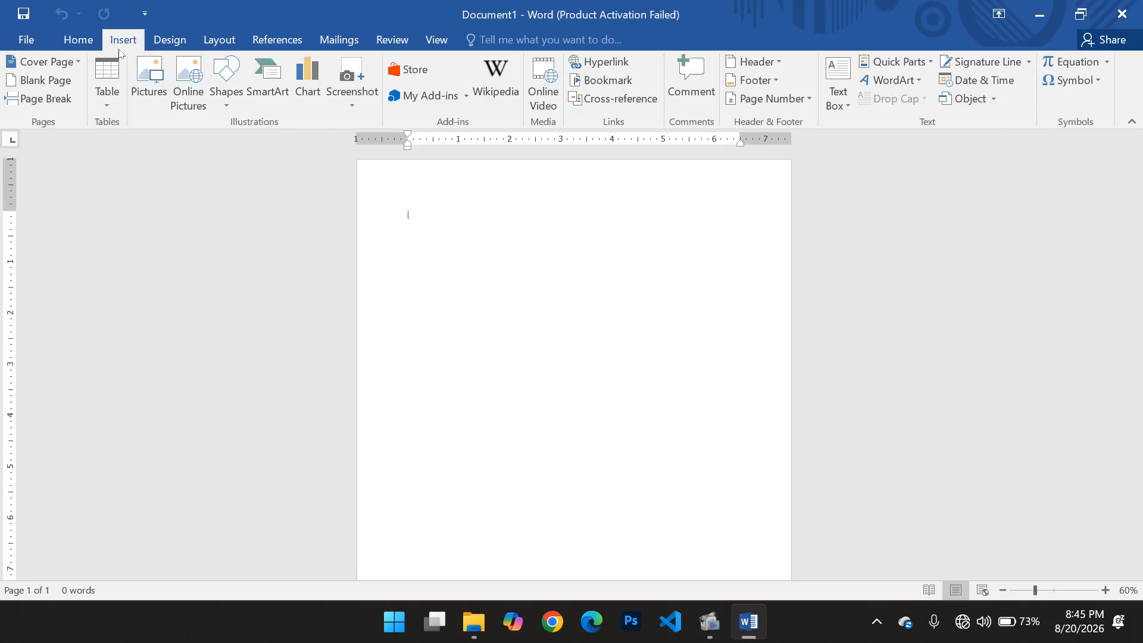
click(226, 101)
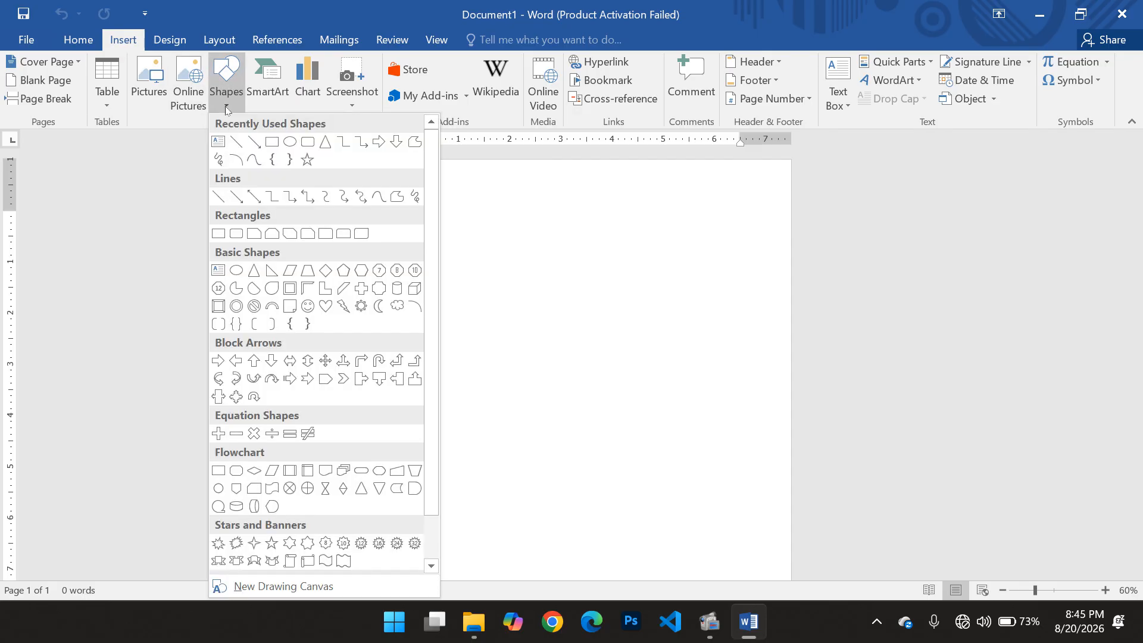
click(272, 143)
mouse_move(368, 163)
mouse_down()
mouse_move(480, 219)
mouse_move(582, 250)
mouse_move(794, 233)
mouse_up()
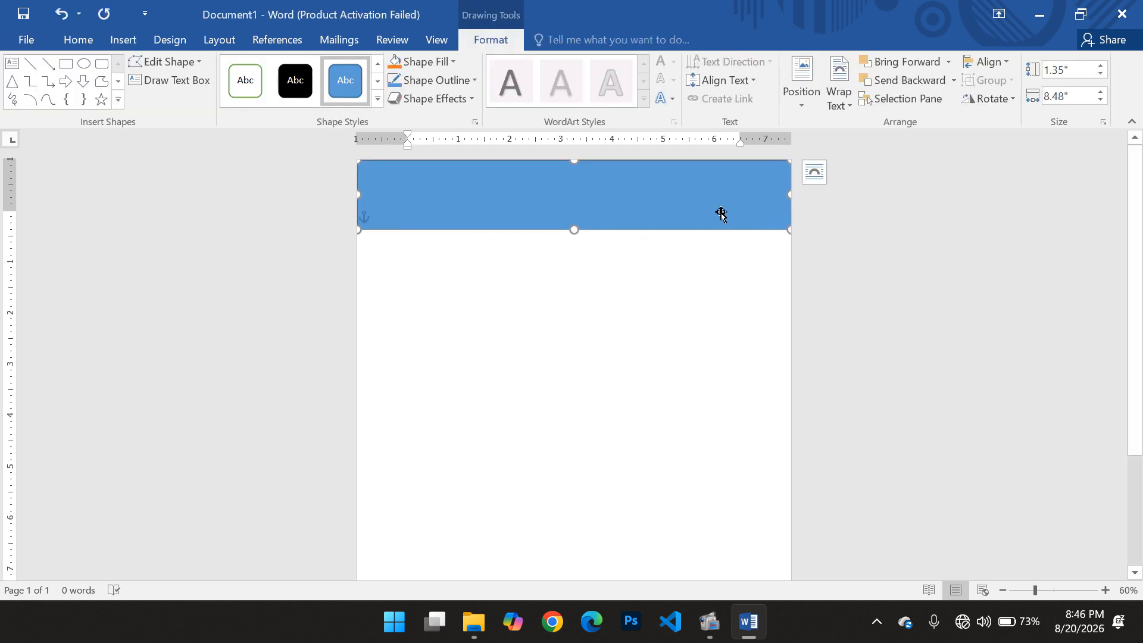
Step: Edit the rectangle's points to bend its lower edge into a wave that peaks near the page's left side
right_click(484, 203)
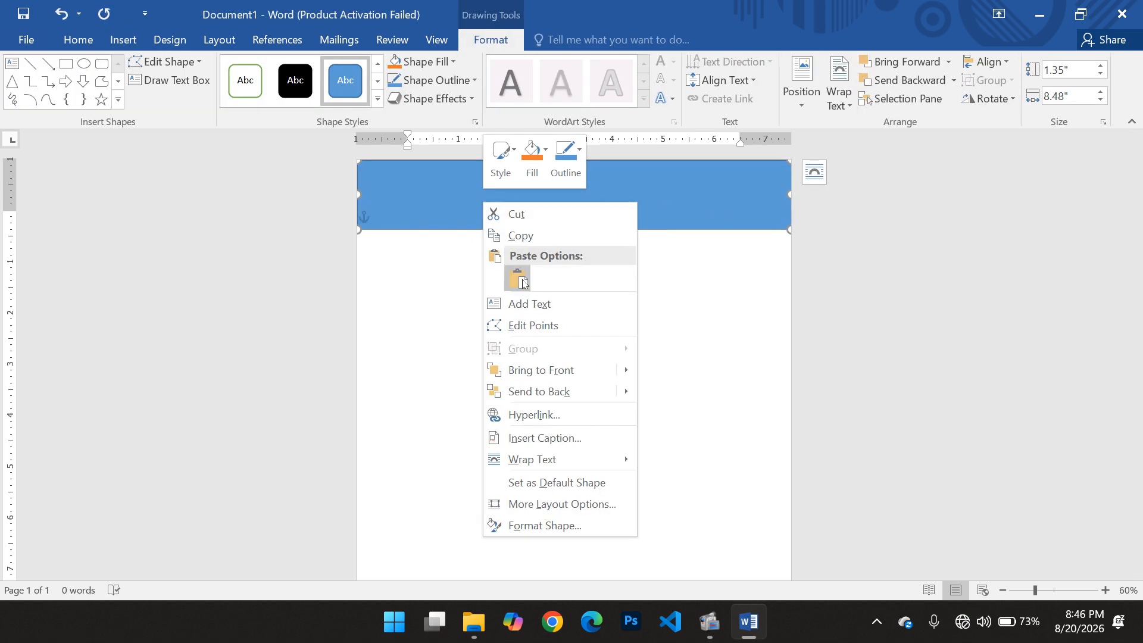
click(536, 326)
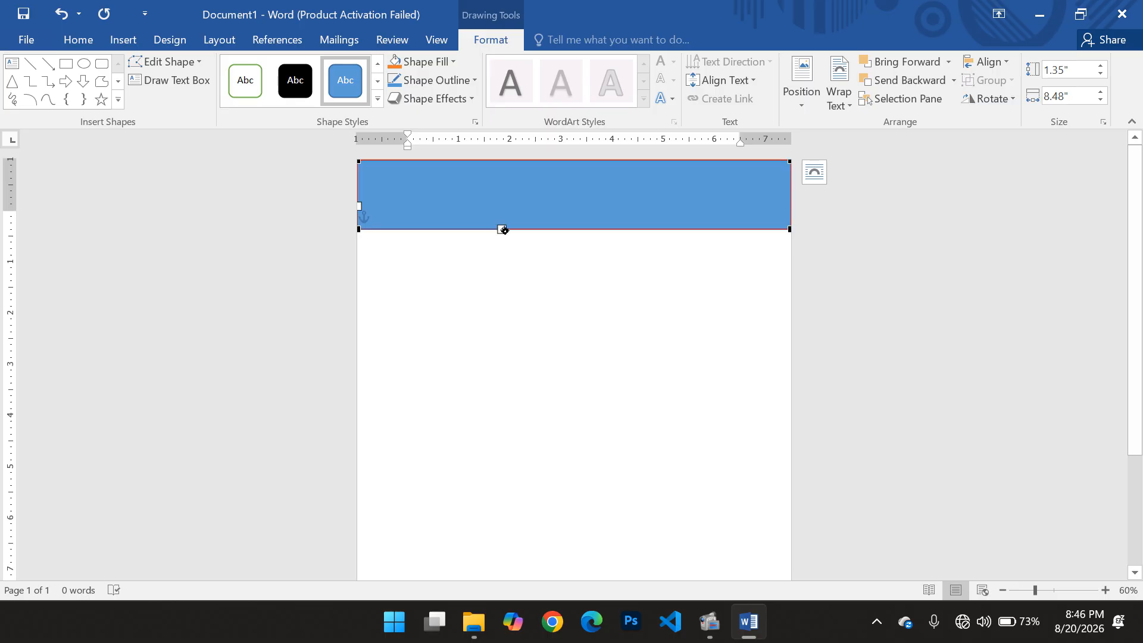
drag(510, 226, 375, 94)
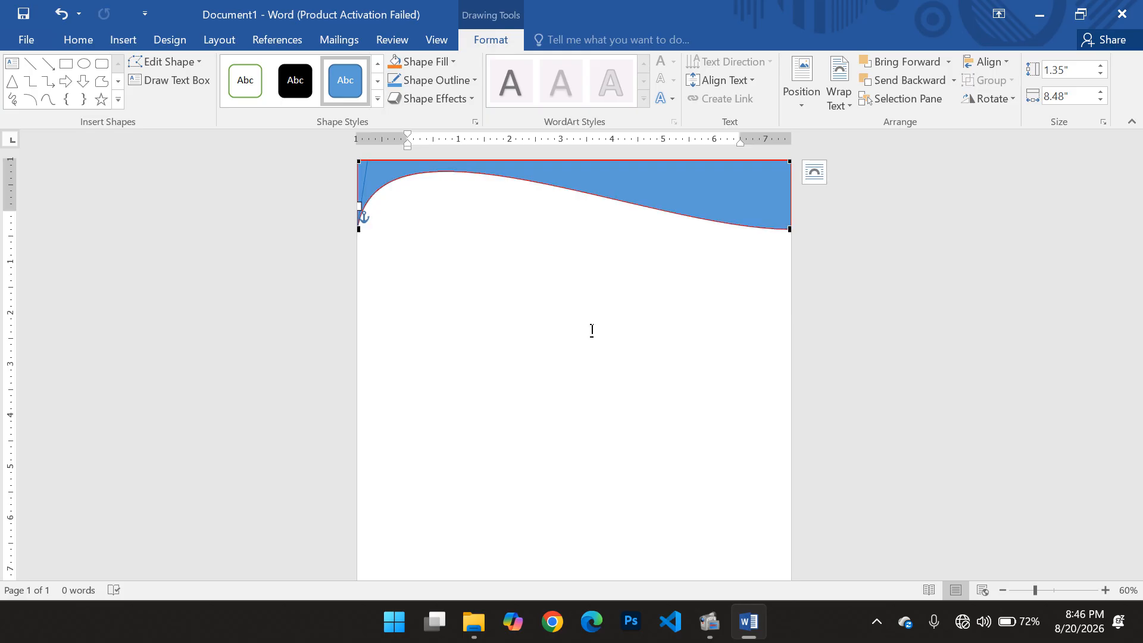
Step: Fill the wave shape with a darker shade of the blue theme color
click(454, 62)
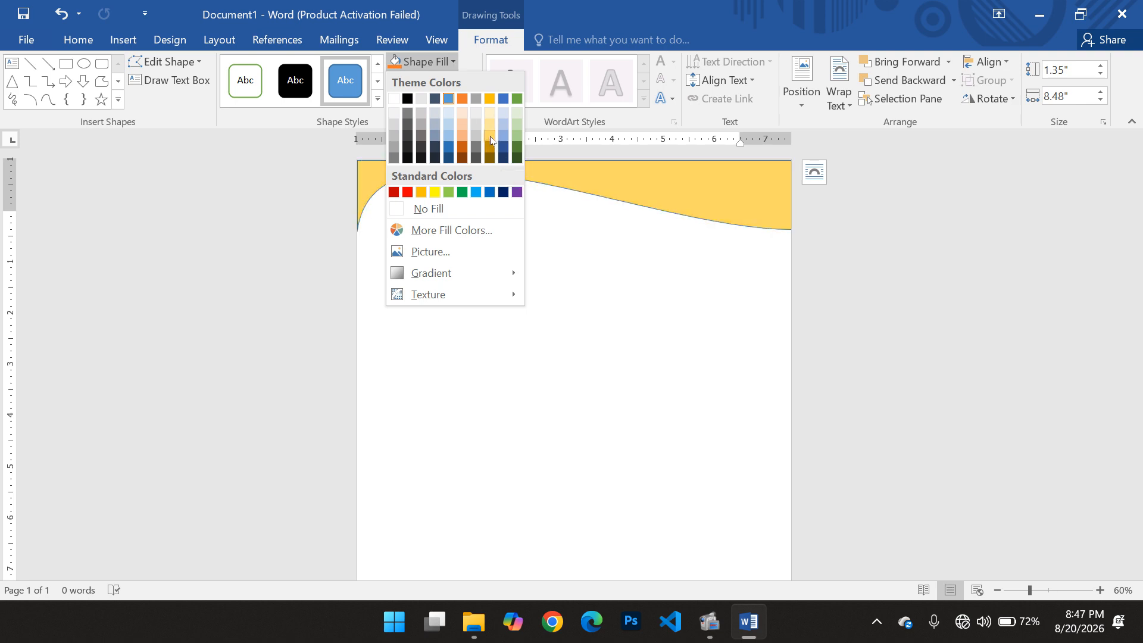
click(448, 136)
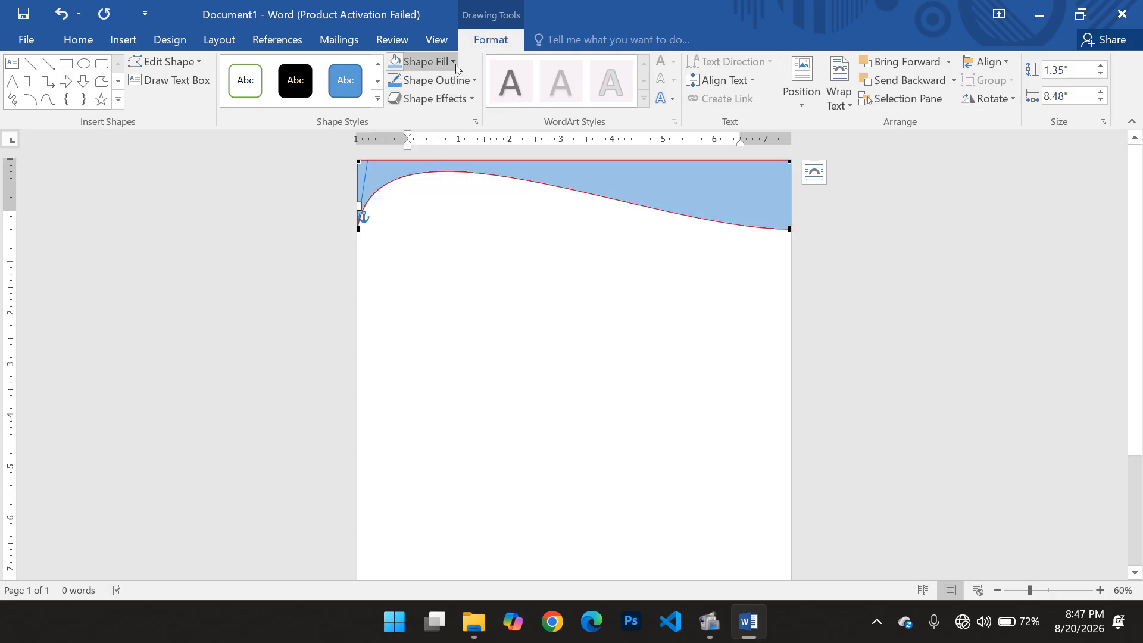
click(421, 62)
click(447, 146)
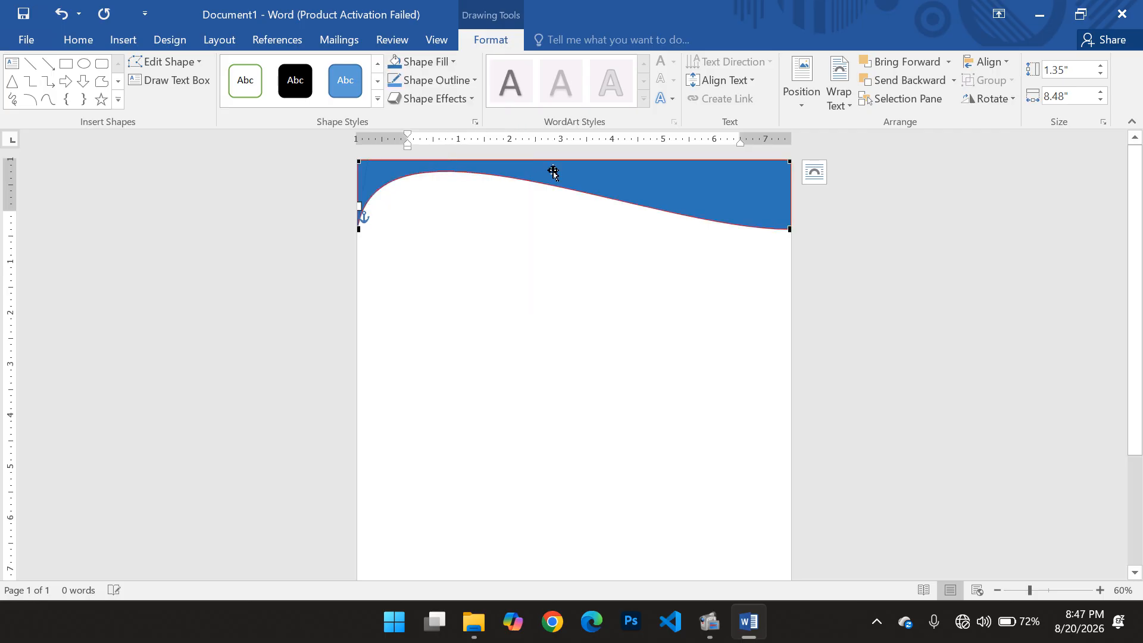
click(641, 255)
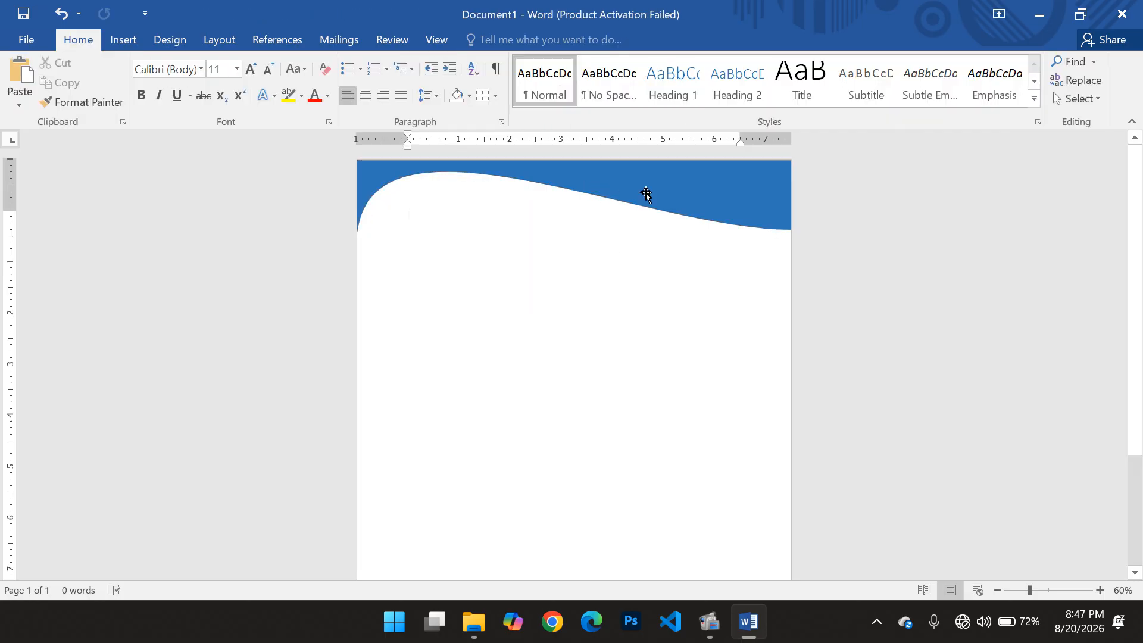
Step: Duplicate the blue wave and place the copy slightly below the original, spanning the full page width
click(674, 216)
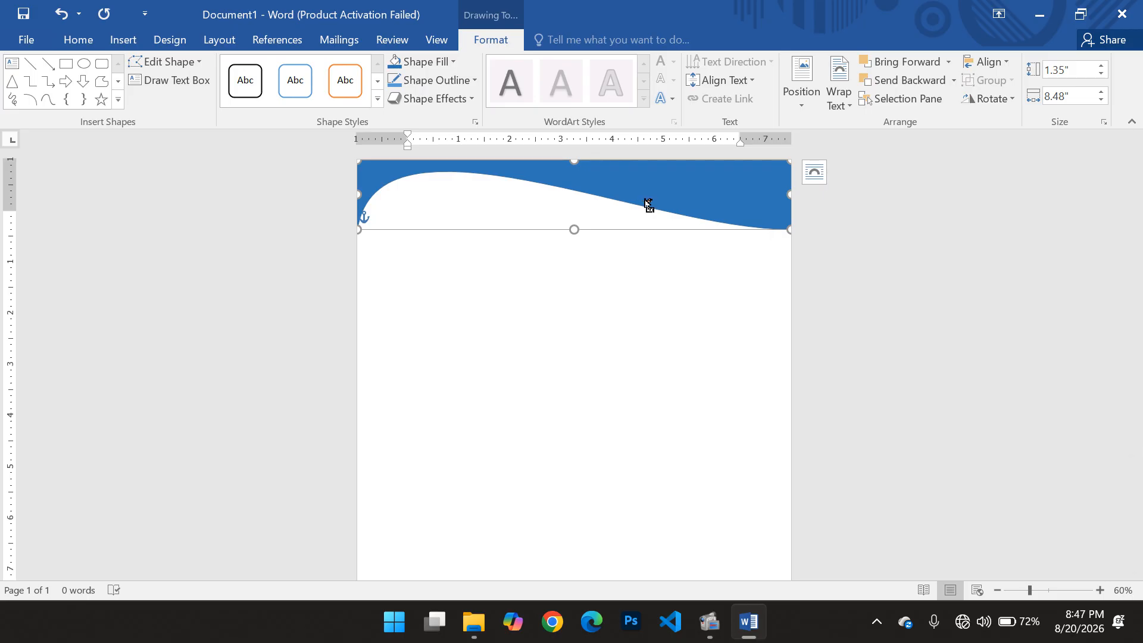
drag(649, 206, 645, 202)
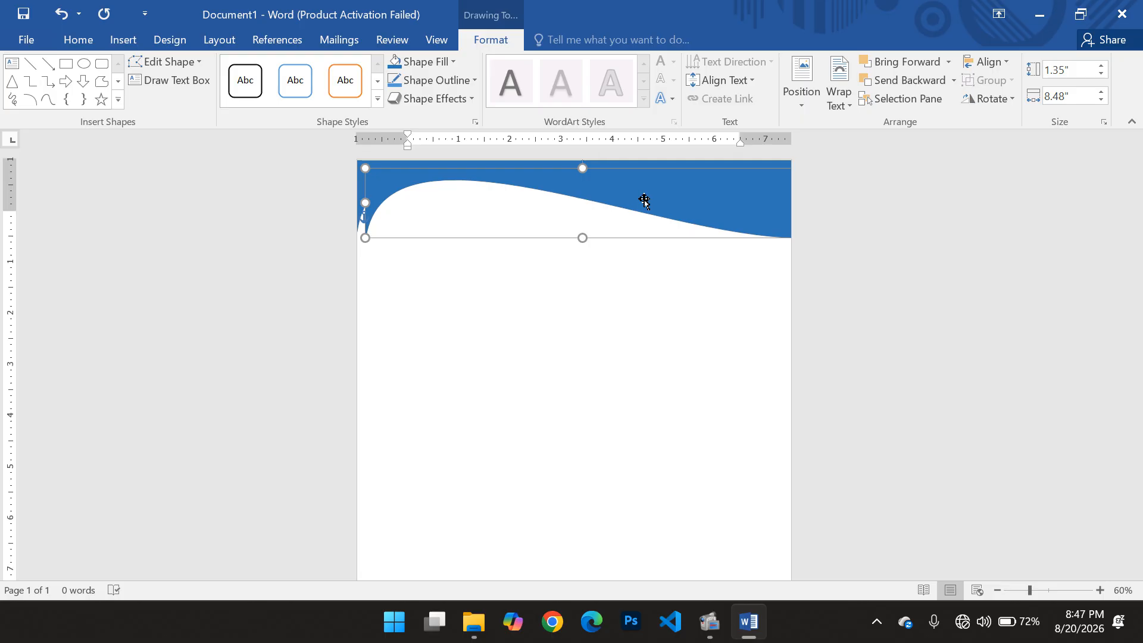
drag(643, 199, 628, 241)
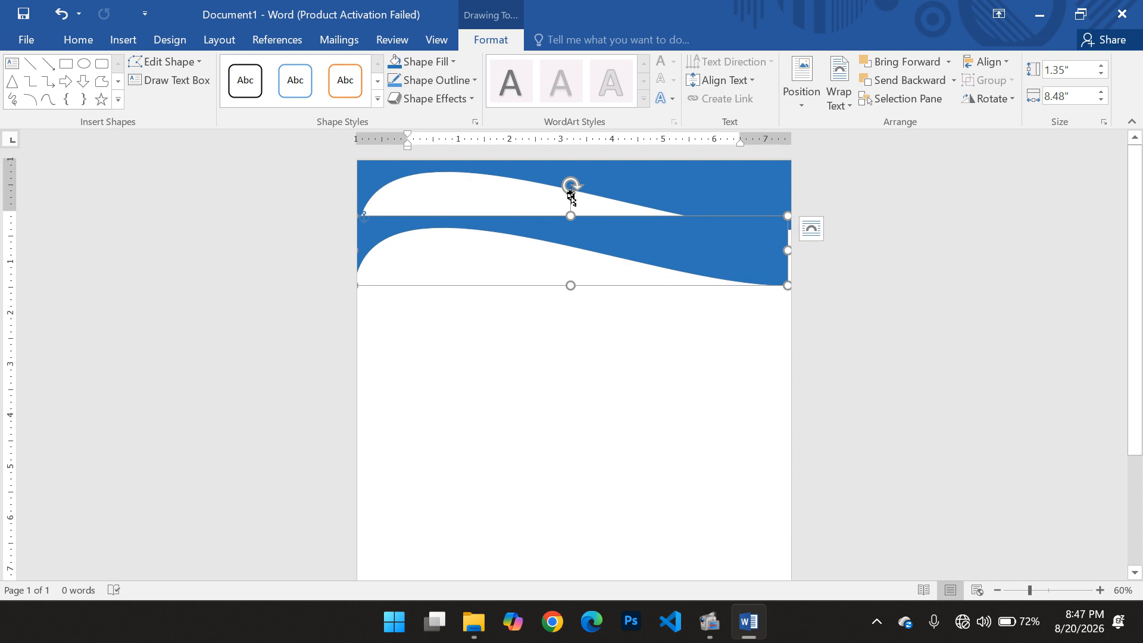
drag(596, 229, 600, 202)
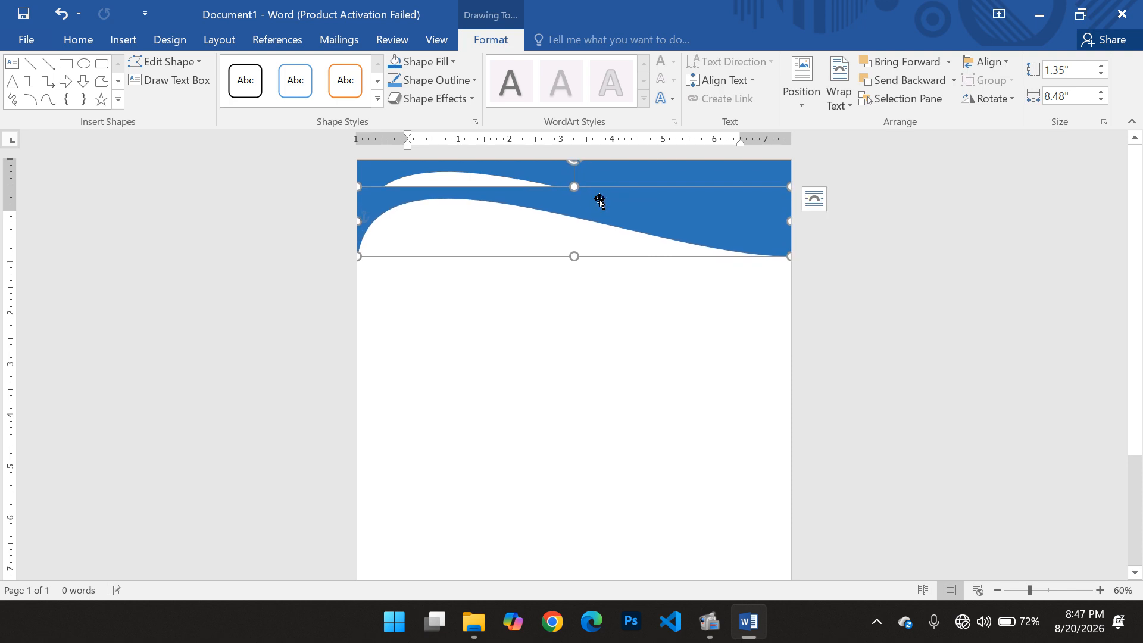
Step: Nudge the duplicated wave vertically until it almost coincides with the original at the page's upper edge
key(Up)
key(Up)
key(Up)
key(Up)
key(Up)
key(Up)
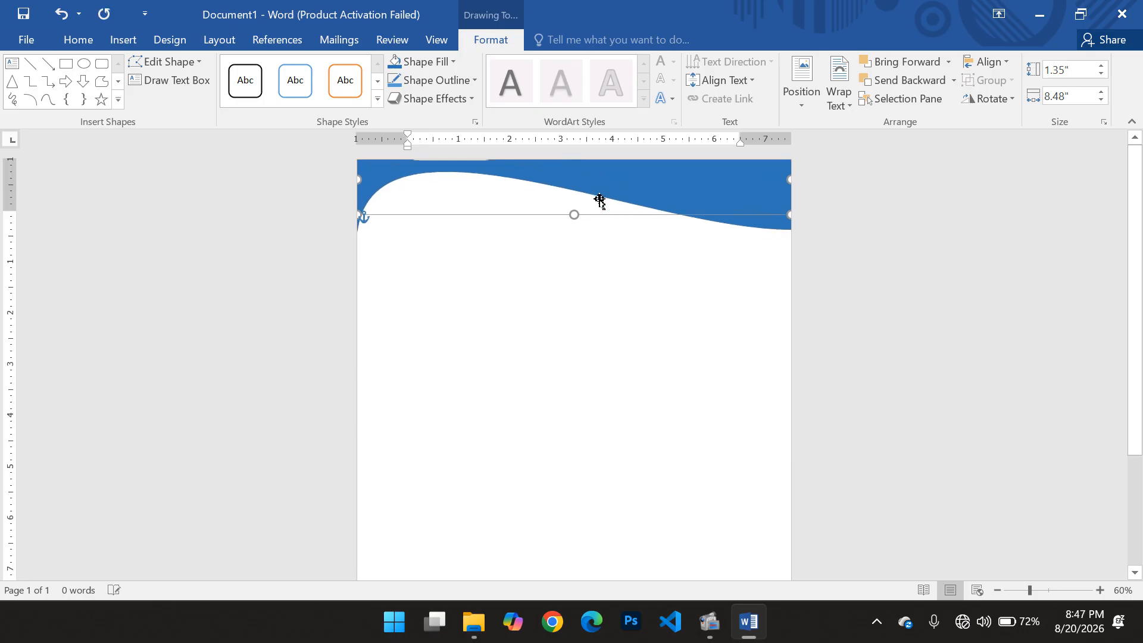
key(Down)
key(Down)
key(Down)
key(Down)
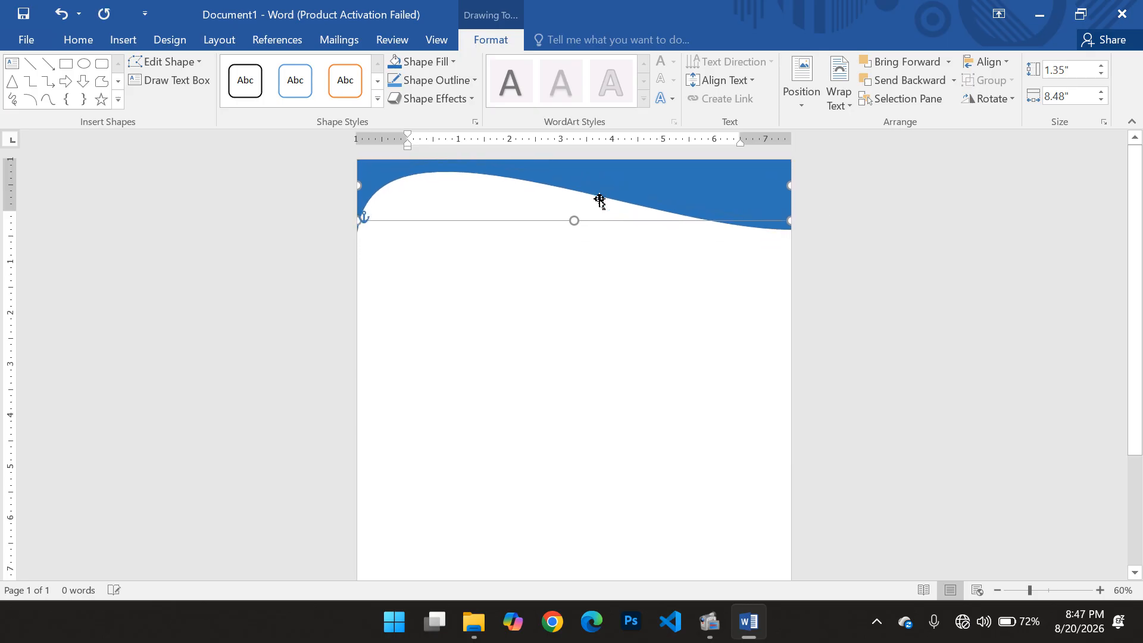
key(Down)
key(Down)
key(Down)
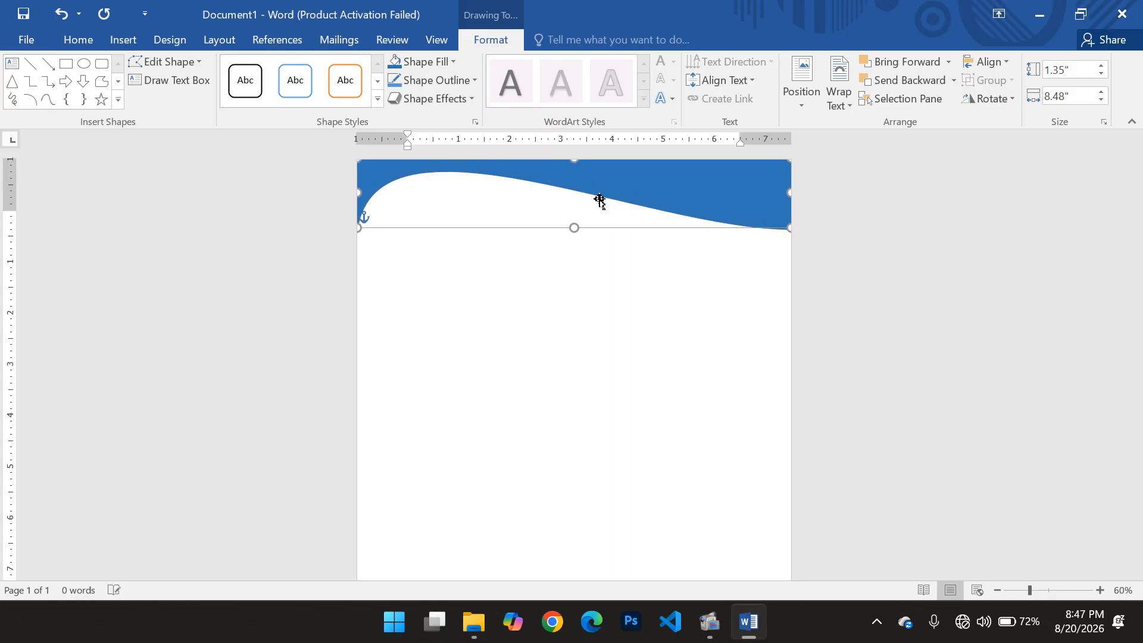
Step: Fill the duplicated wave with the orange theme color and send it to the back, behind the blue wave
click(453, 61)
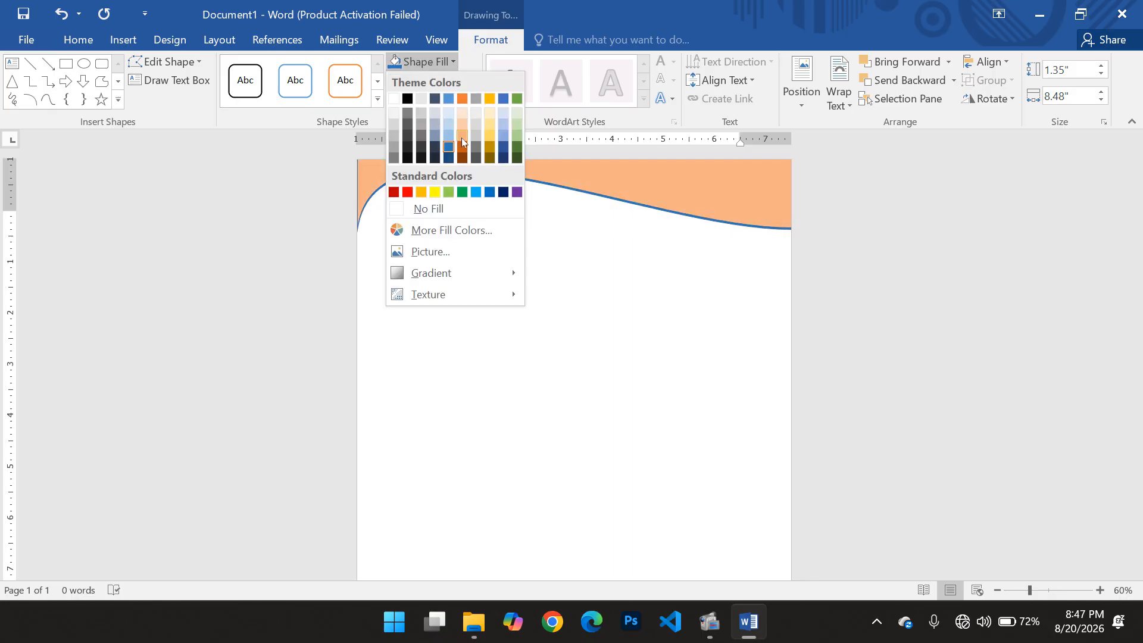
click(463, 99)
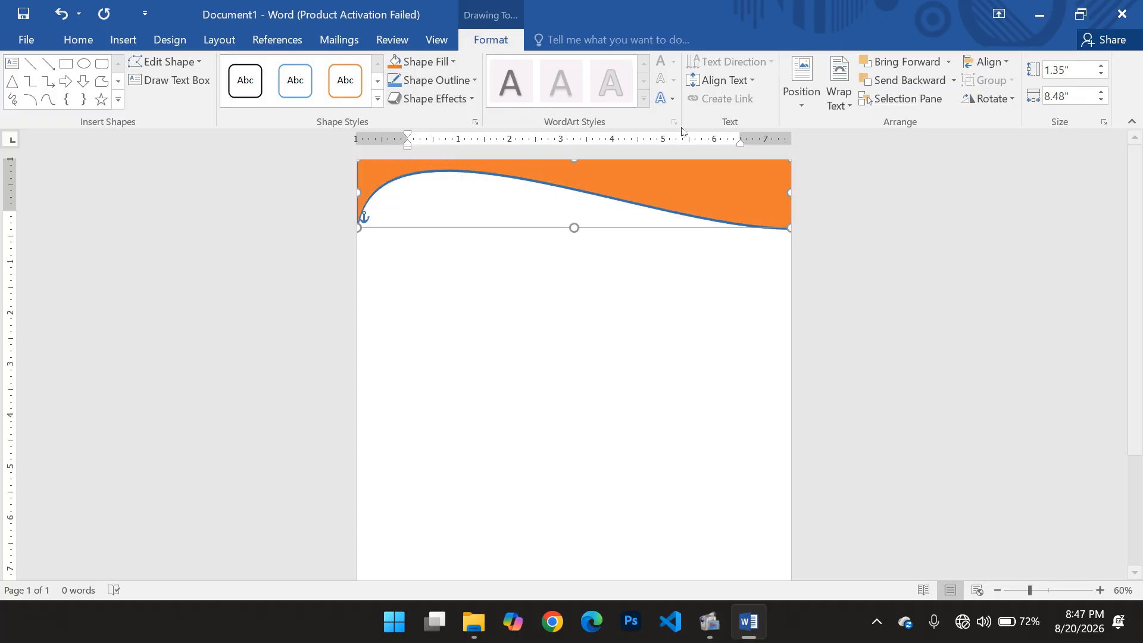
right_click(691, 196)
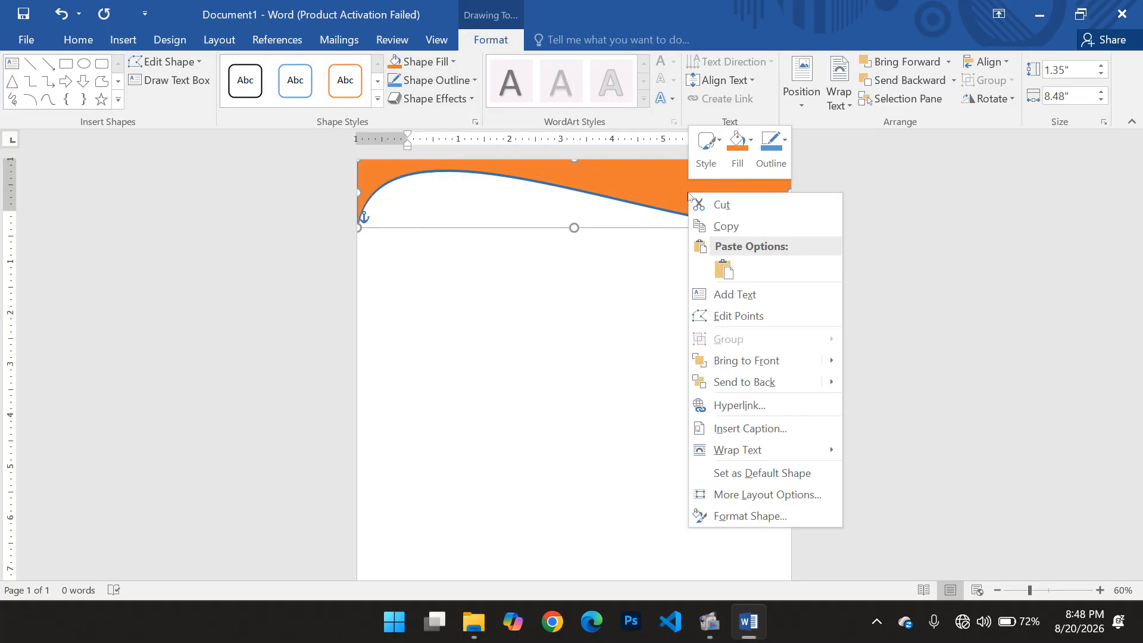
mouse_move(766, 384)
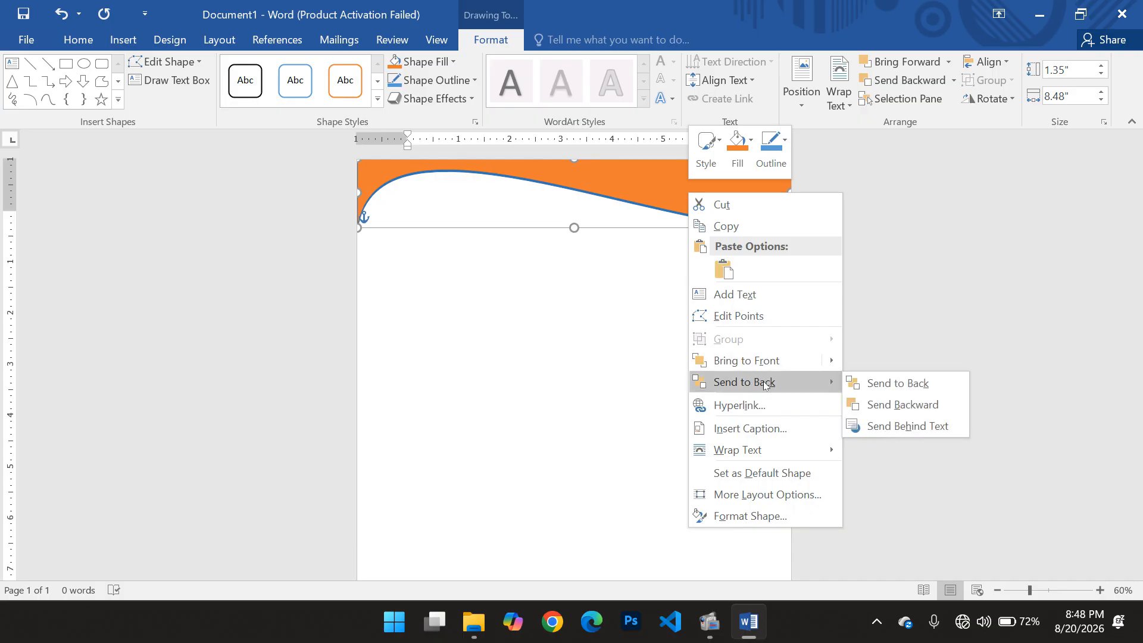
click(899, 384)
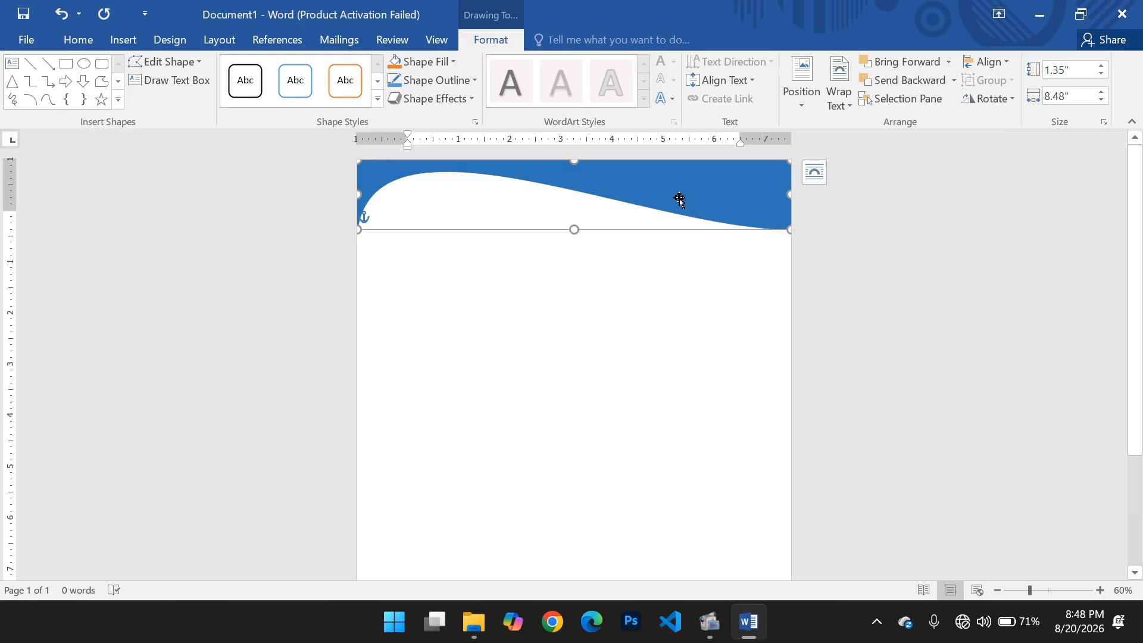
Step: Offset the blue and orange waves vertically to leave a thin orange band along the blue wave's lower edge
key(Down)
key(Down)
key(Down)
key(Down)
key(Down)
key(Up)
key(Up)
key(Up)
key(Up)
key(Up)
key(Up)
key(Up)
key(Up)
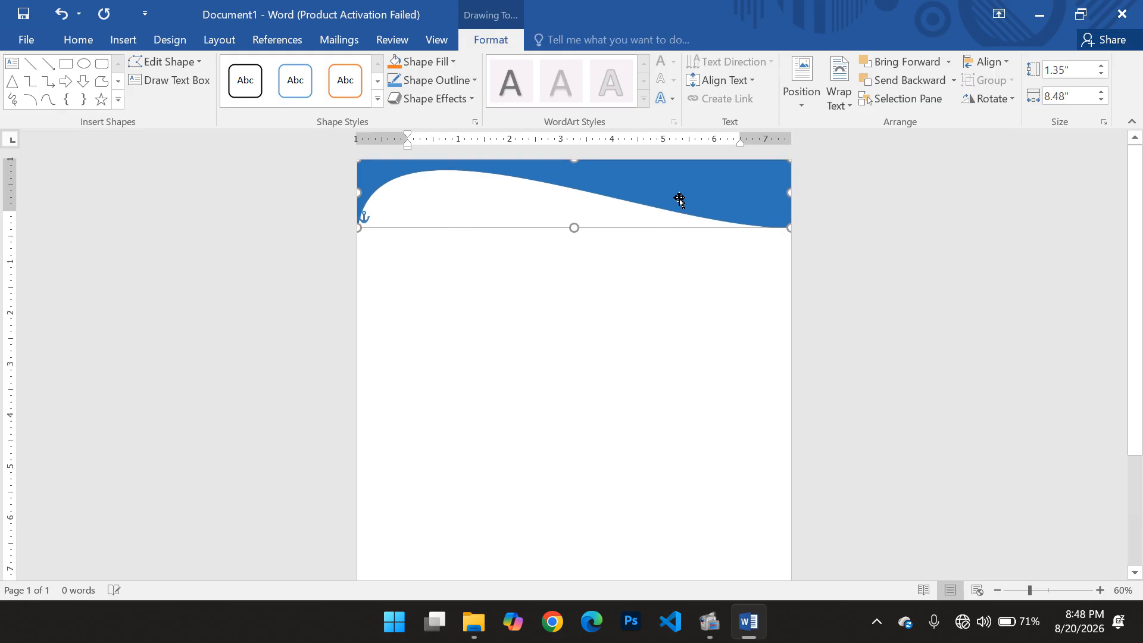
key(Down)
key(Down)
key(Down)
key(Down)
key(Down)
key(Down)
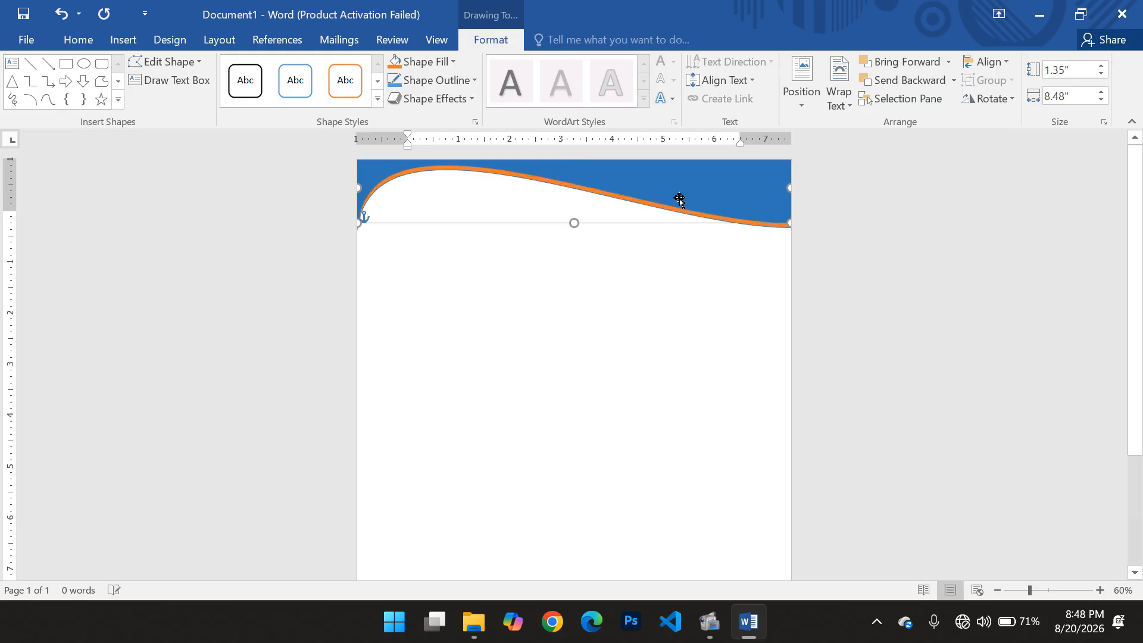
key(Up)
key(Up)
key(Up)
key(Up)
key(Up)
key(Up)
key(Up)
key(Up)
key(Up)
key(Up)
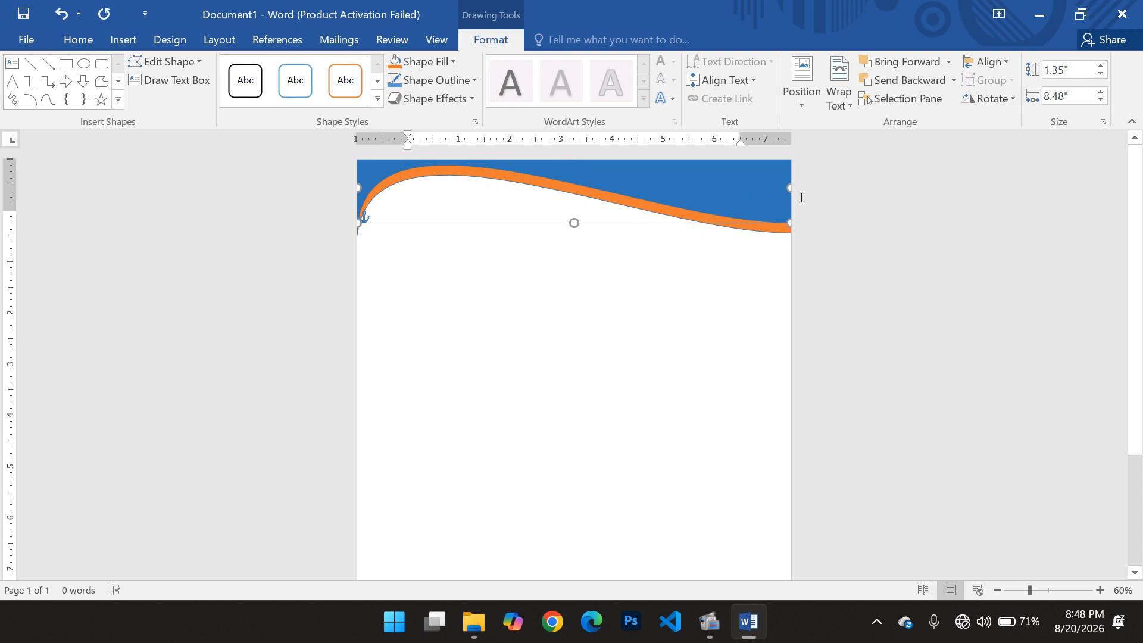
key(Down)
key(Down)
key(Down)
key(Down)
key(Down)
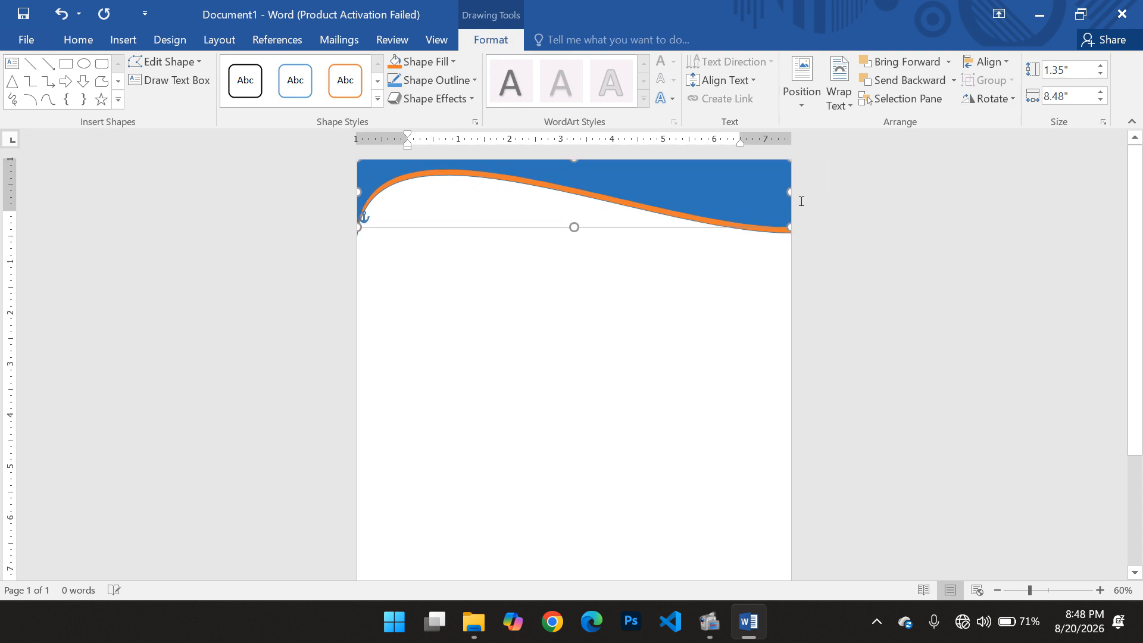
key(Down)
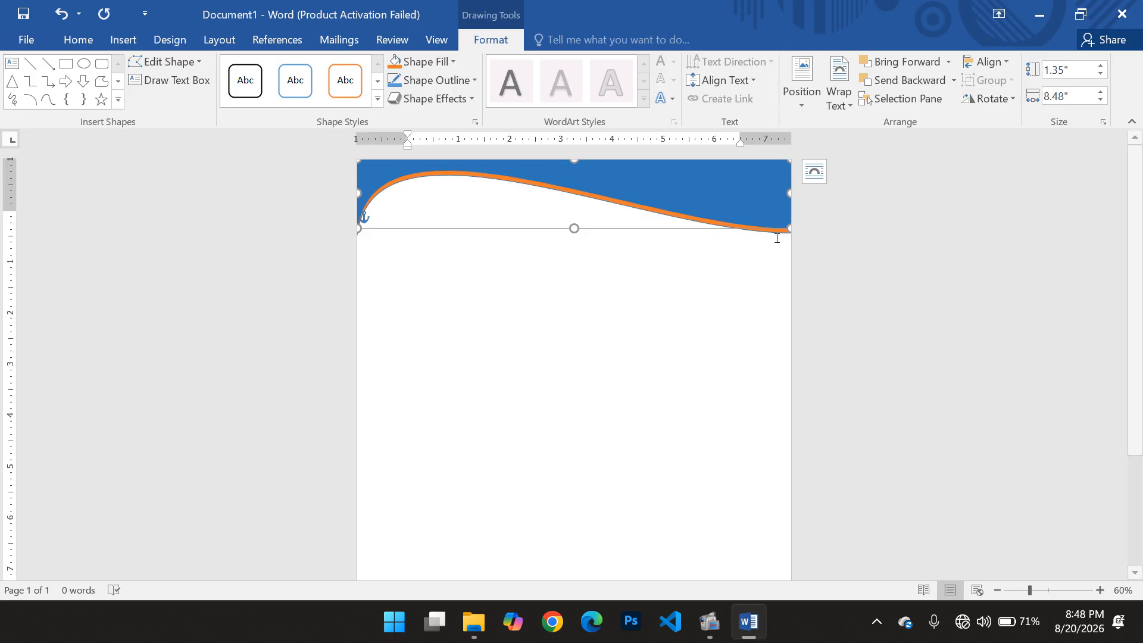
click(632, 337)
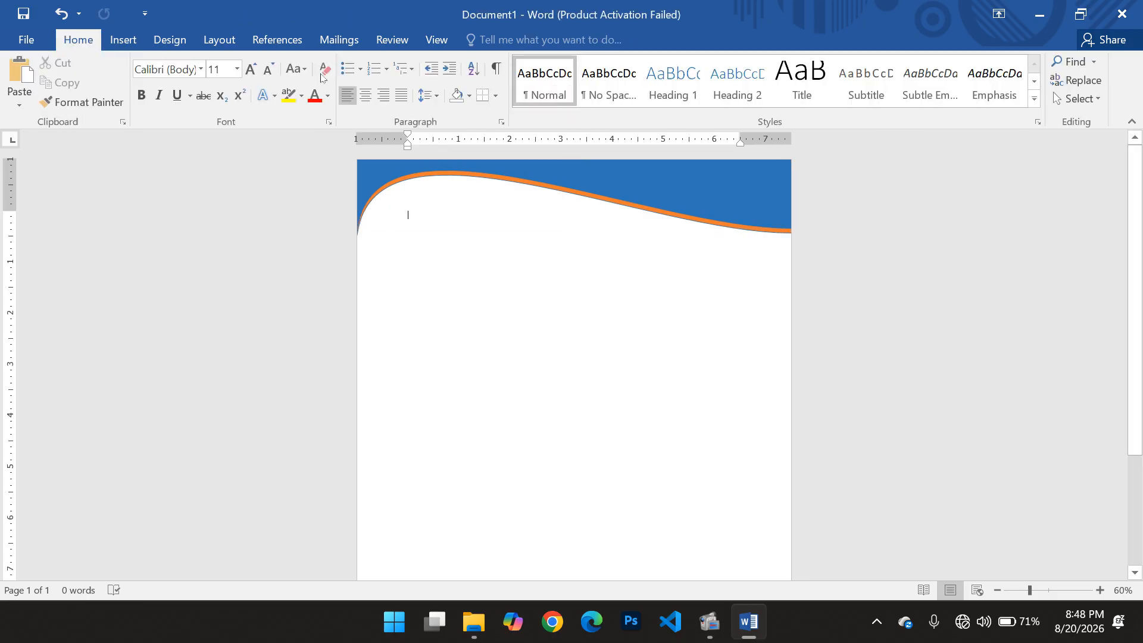
Step: Draw a circle about 1.51" high and 1.47" wide below the wave's crest and add the text "LOGO" inside it
click(123, 40)
click(227, 107)
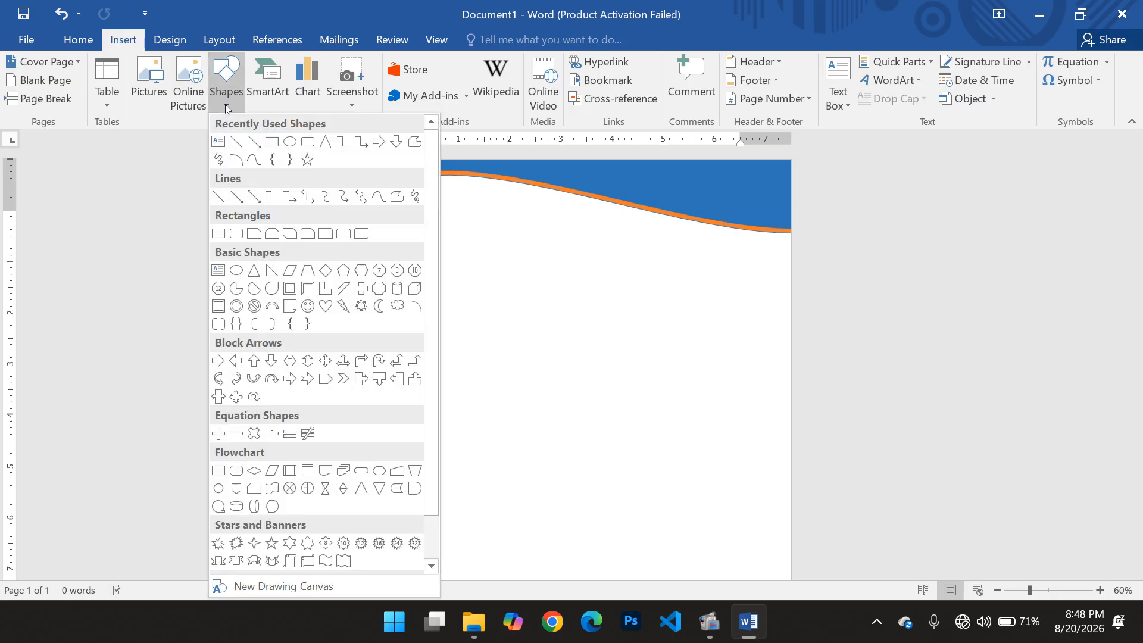
click(290, 141)
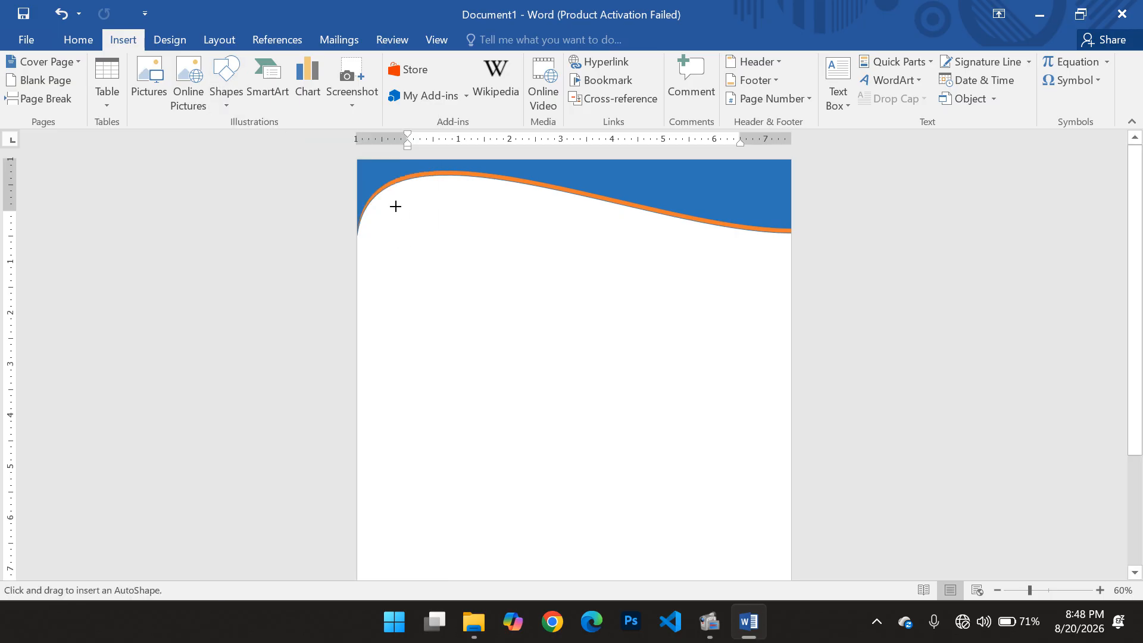
drag(384, 202, 441, 254)
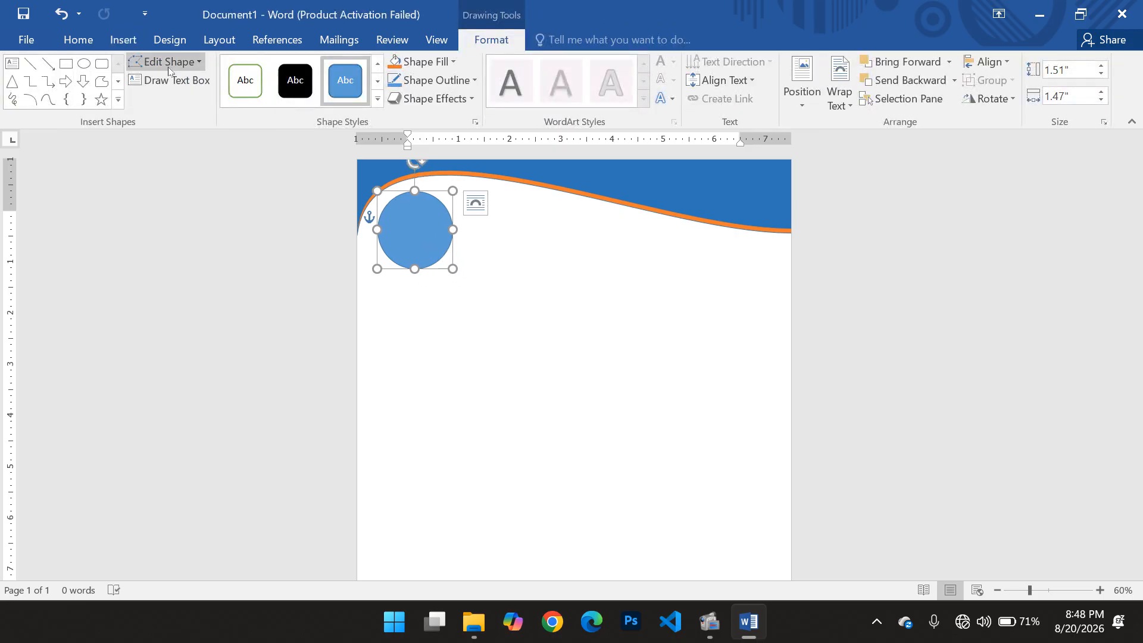
right_click(416, 230)
click(444, 330)
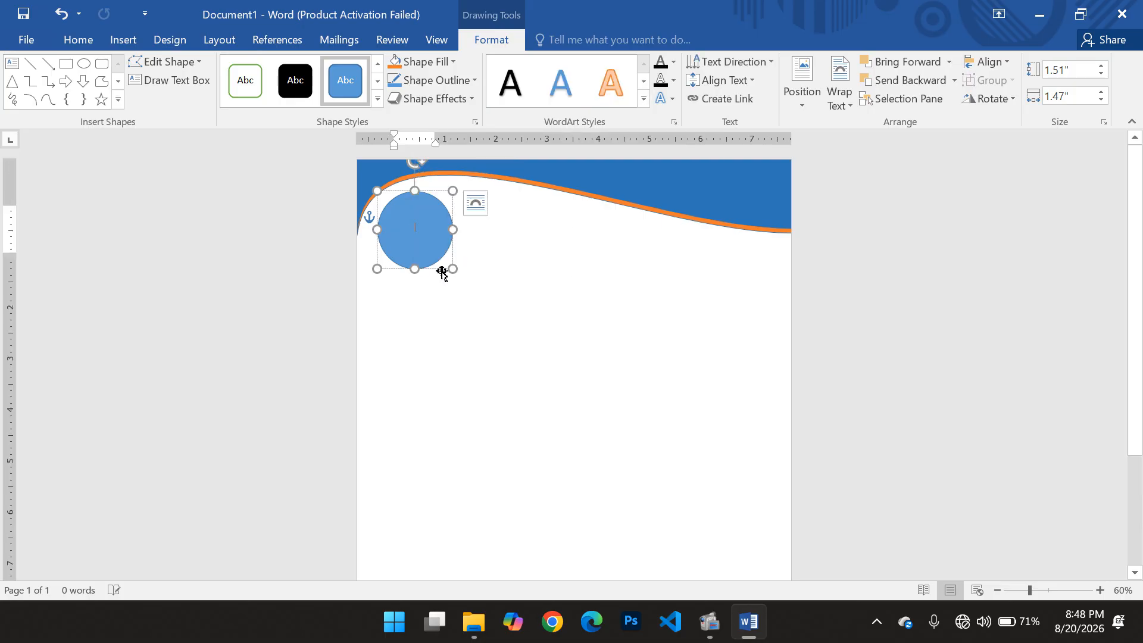
text(LOGO)
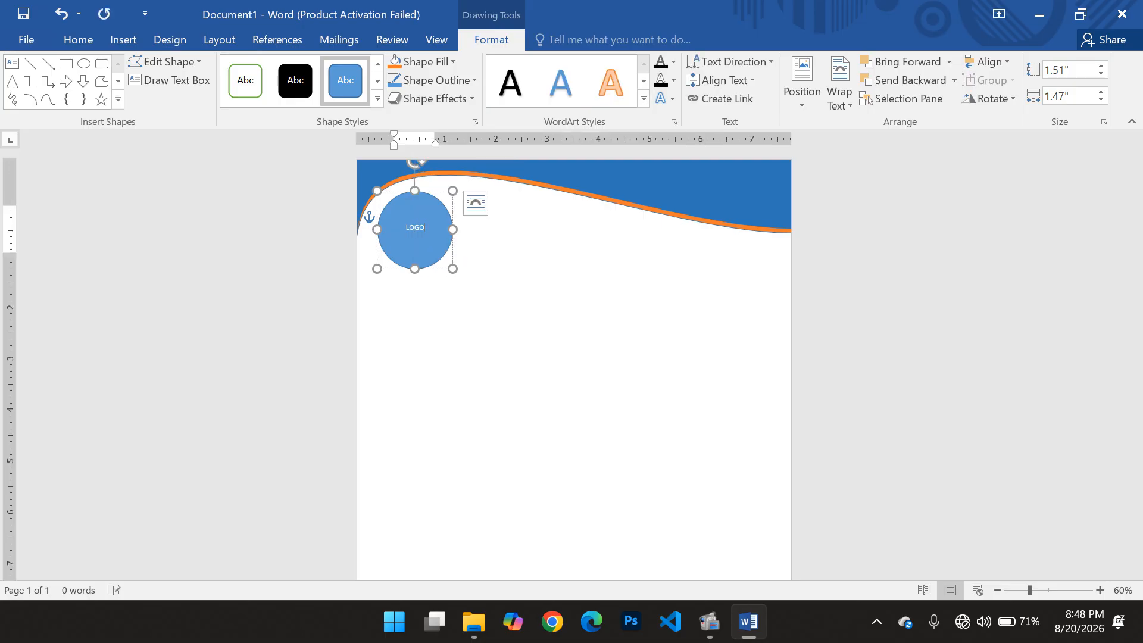
Step: Enlarge the "LOGO" text inside the circle to 18 pt and set its font color to black
drag(406, 224, 436, 253)
click(78, 39)
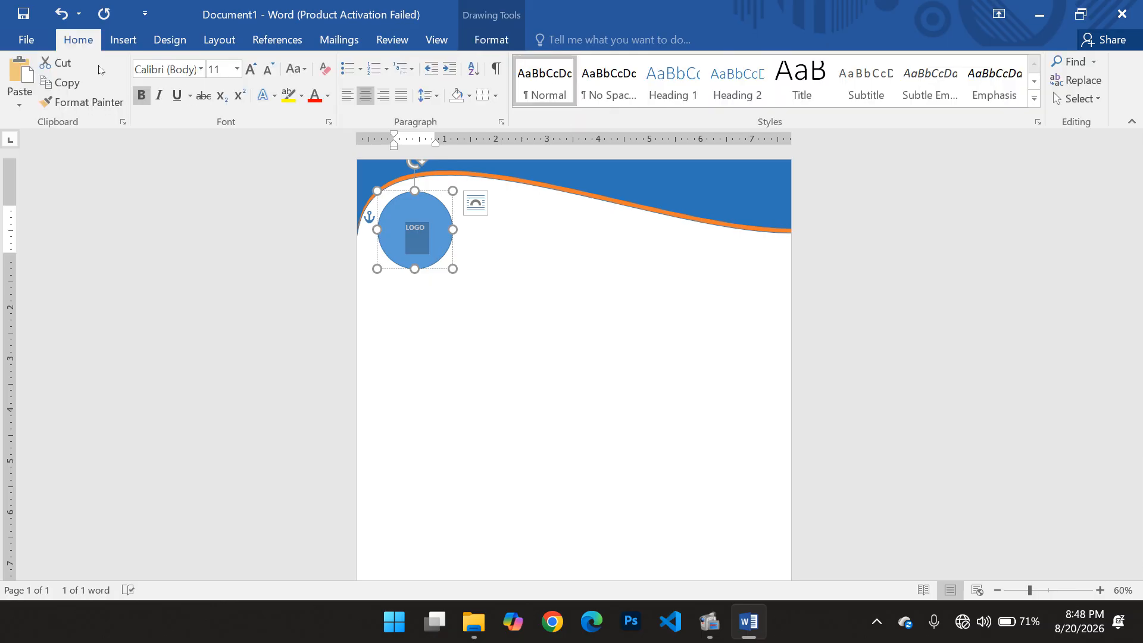
click(257, 76)
click(257, 76)
click(257, 76)
click(258, 75)
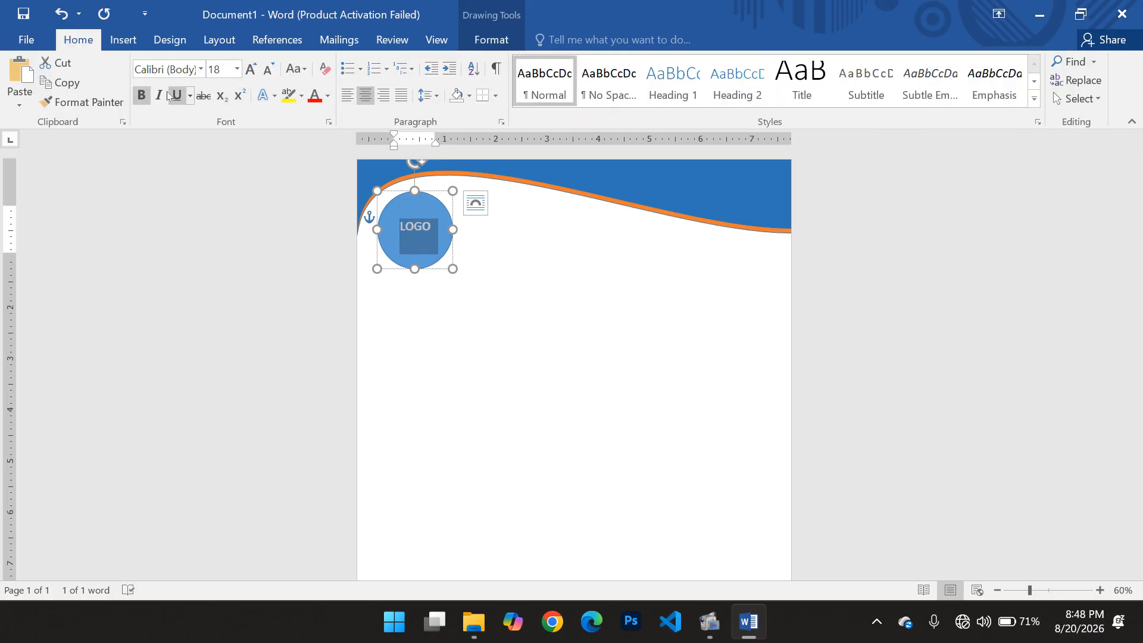
click(327, 94)
click(328, 151)
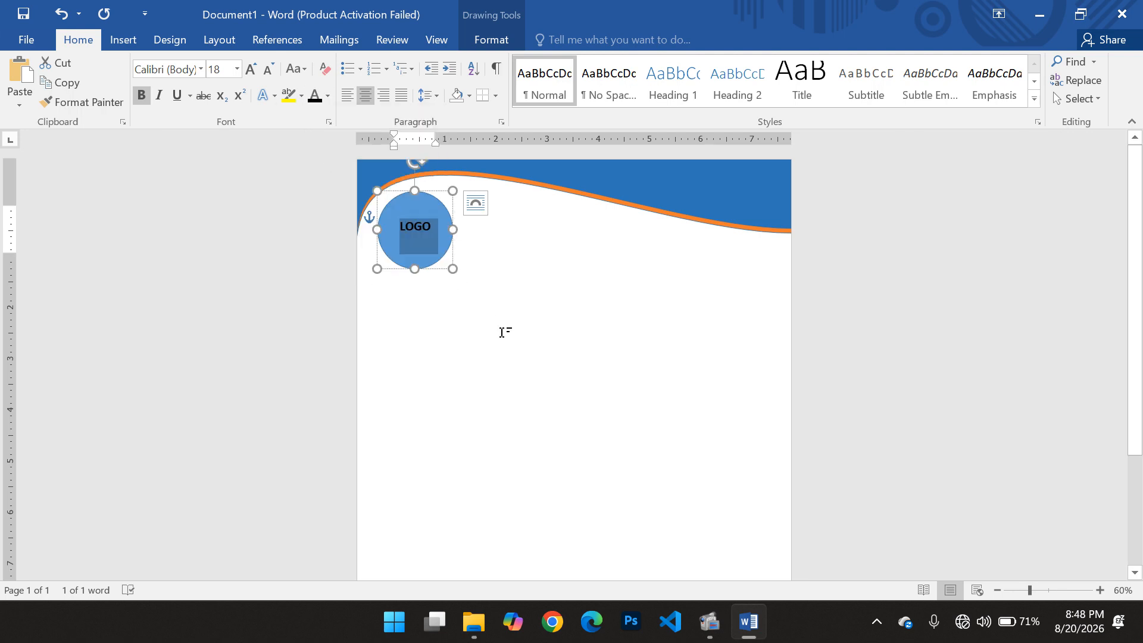
click(523, 340)
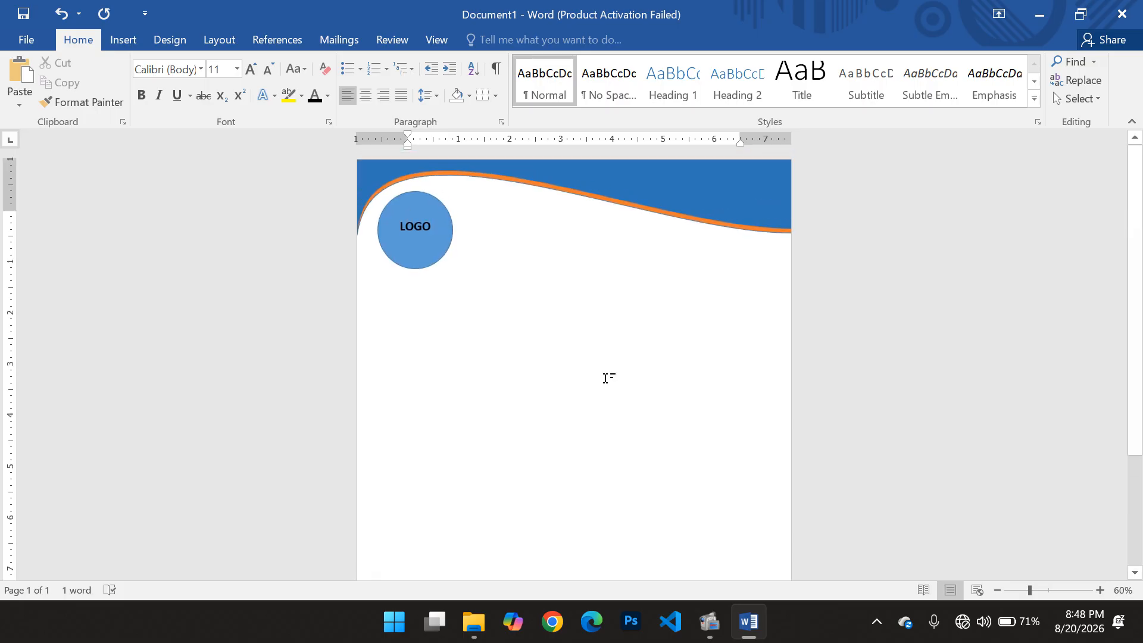
Step: Duplicate the blue header wave and move the copy down into the lower part of the page
scroll(606, 378, down, 1)
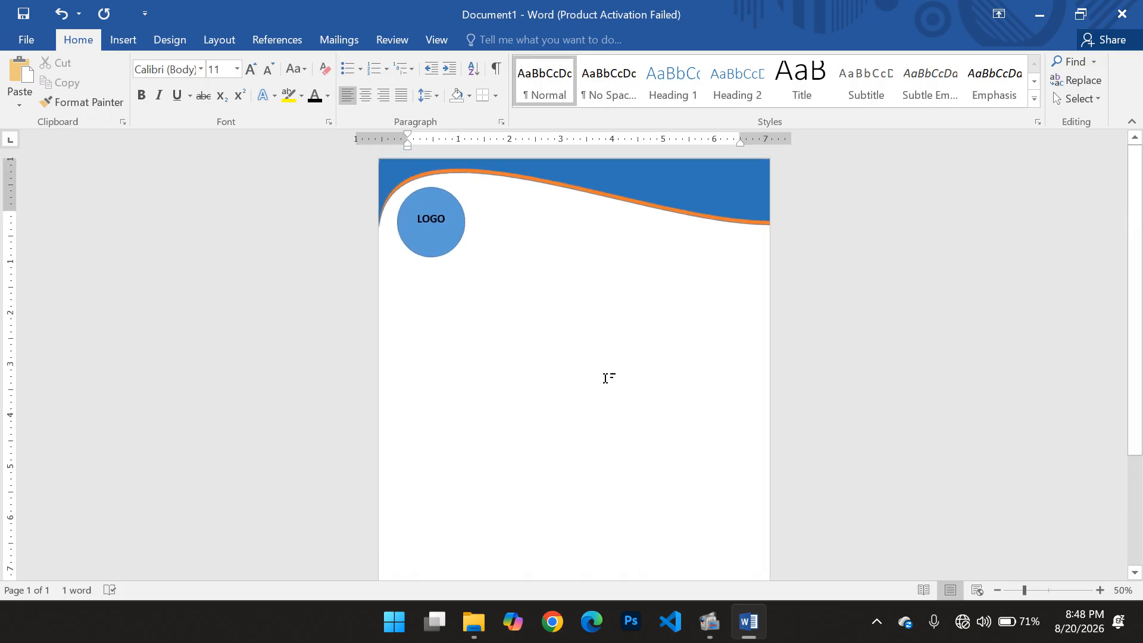
scroll(606, 379, down, 1)
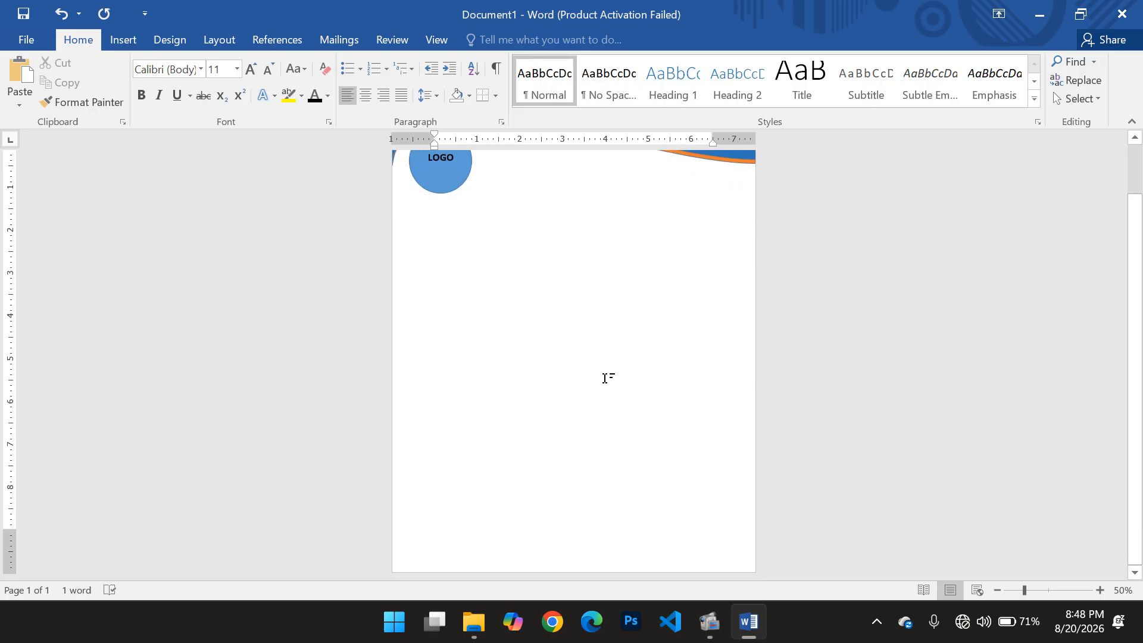
scroll(605, 379, up, 1)
click(679, 192)
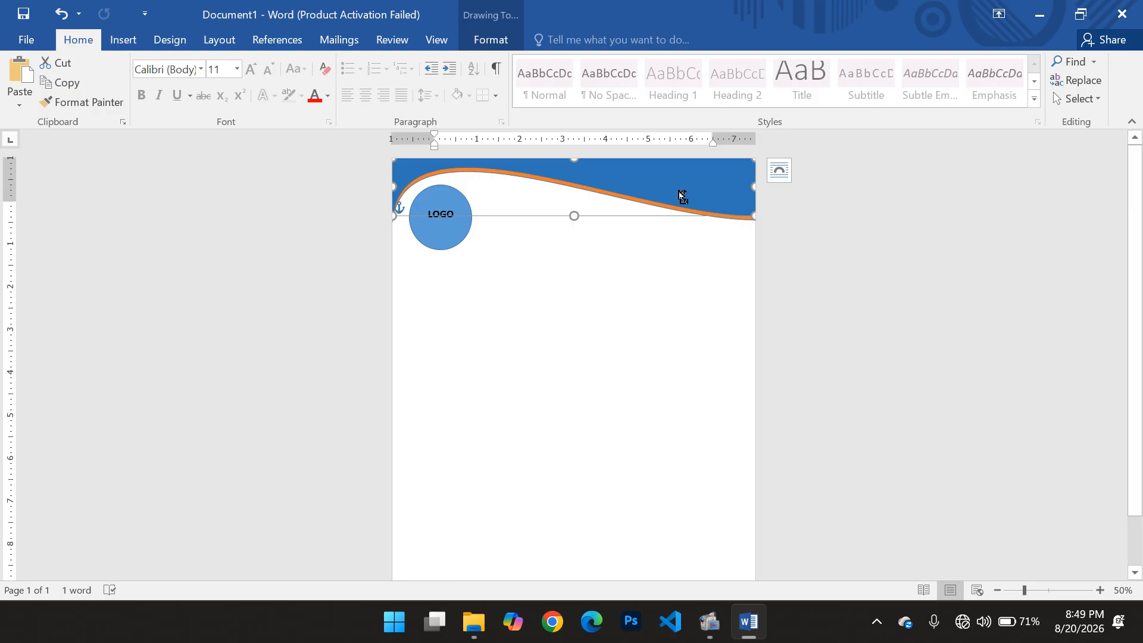
key(ctrl+z)
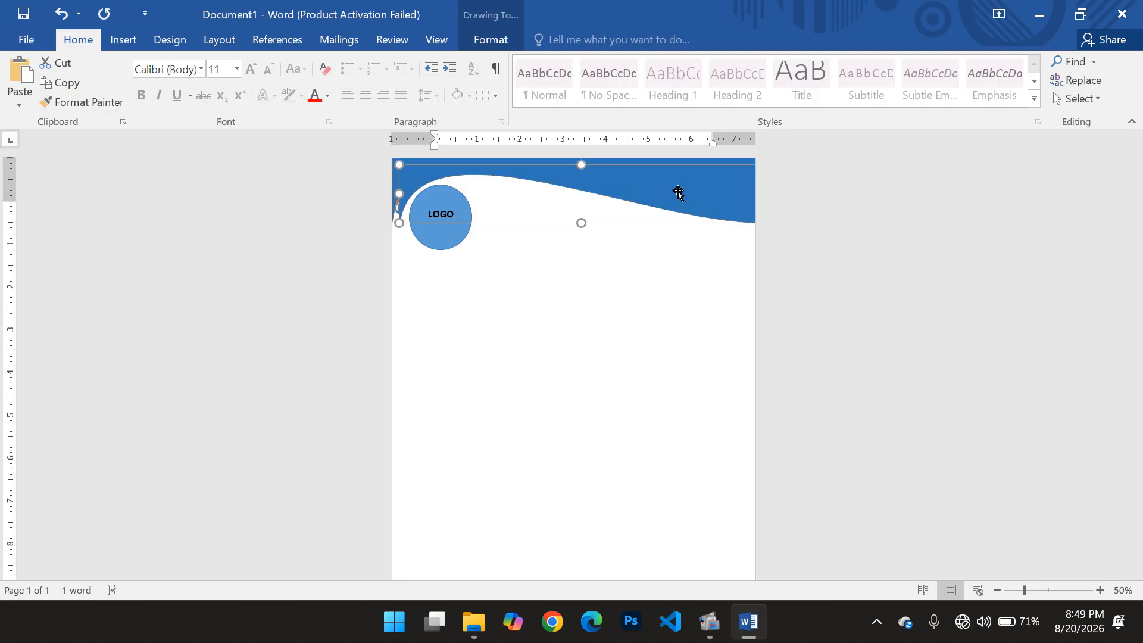
drag(678, 192, 668, 476)
scroll(636, 495, down, 2)
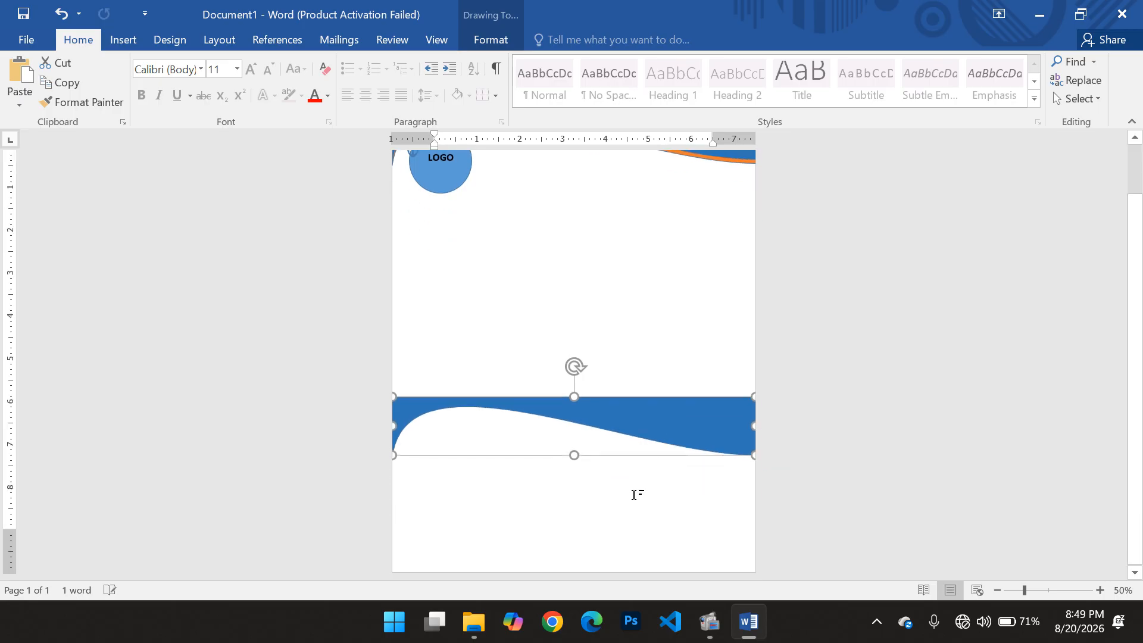
key(ctrl+z)
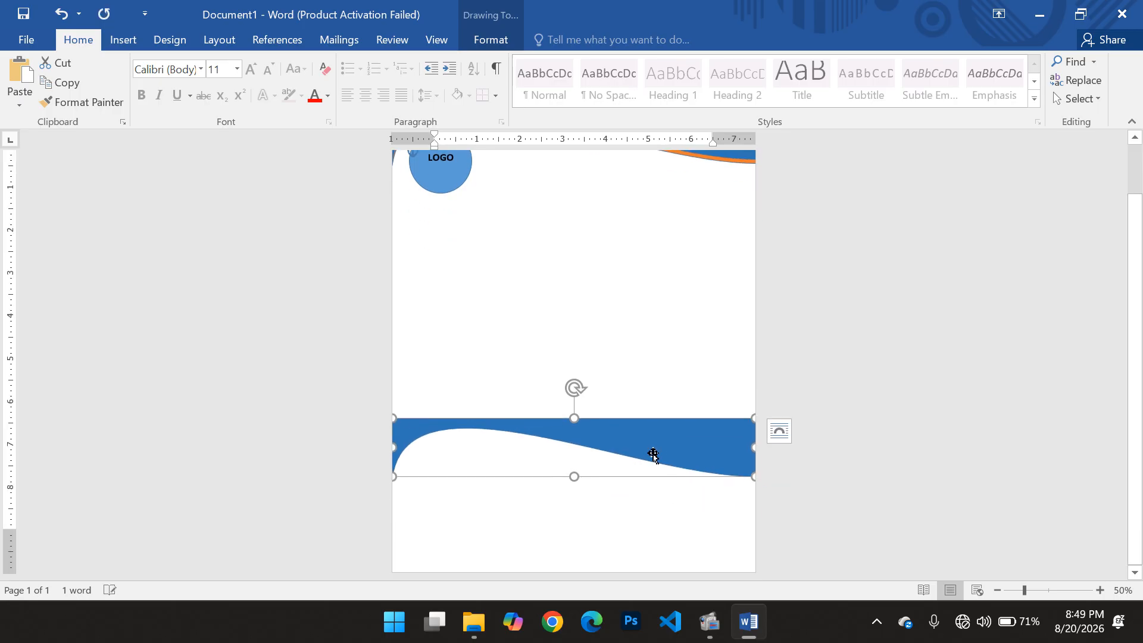
Step: Flip the copied blue wave vertically and seat it against the page's bottom edge as a footer
drag(651, 453, 651, 544)
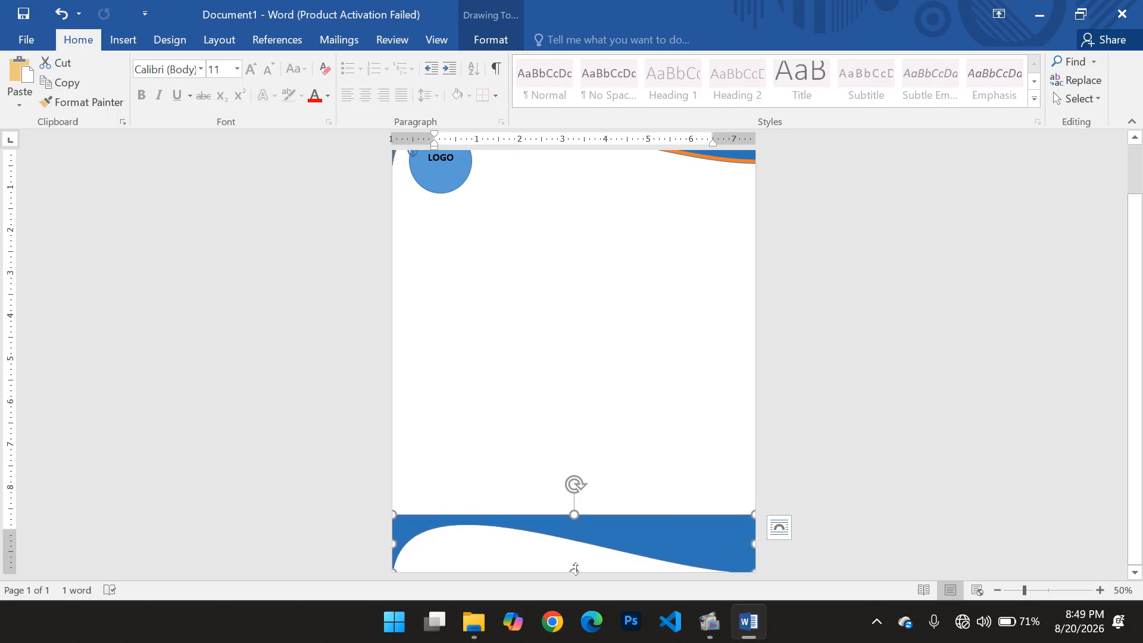
drag(574, 571, 577, 453)
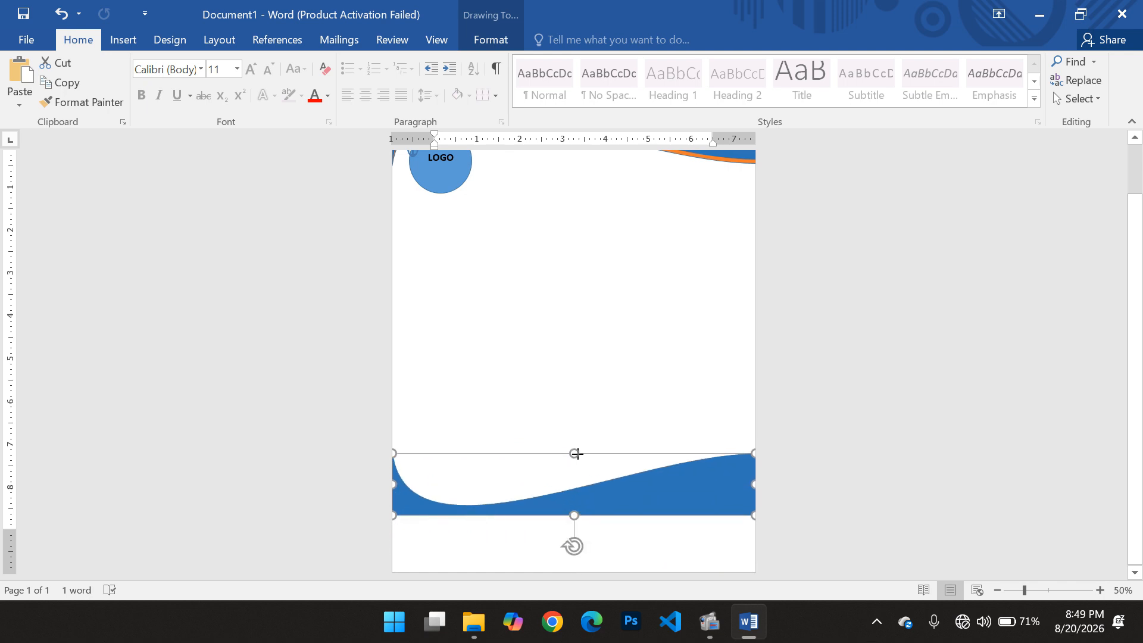
drag(612, 507, 614, 560)
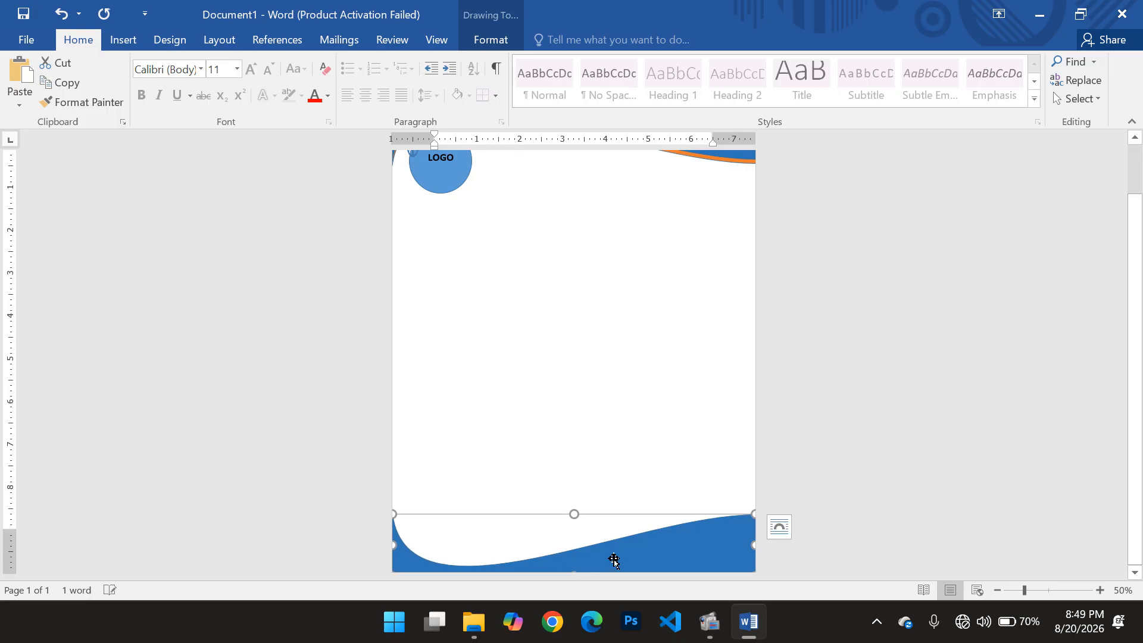
Step: Duplicate the footer wave and nudge the copy slightly above the original, aligned with the page's side edges
click(794, 447)
click(702, 556)
key(Down)
key(Right)
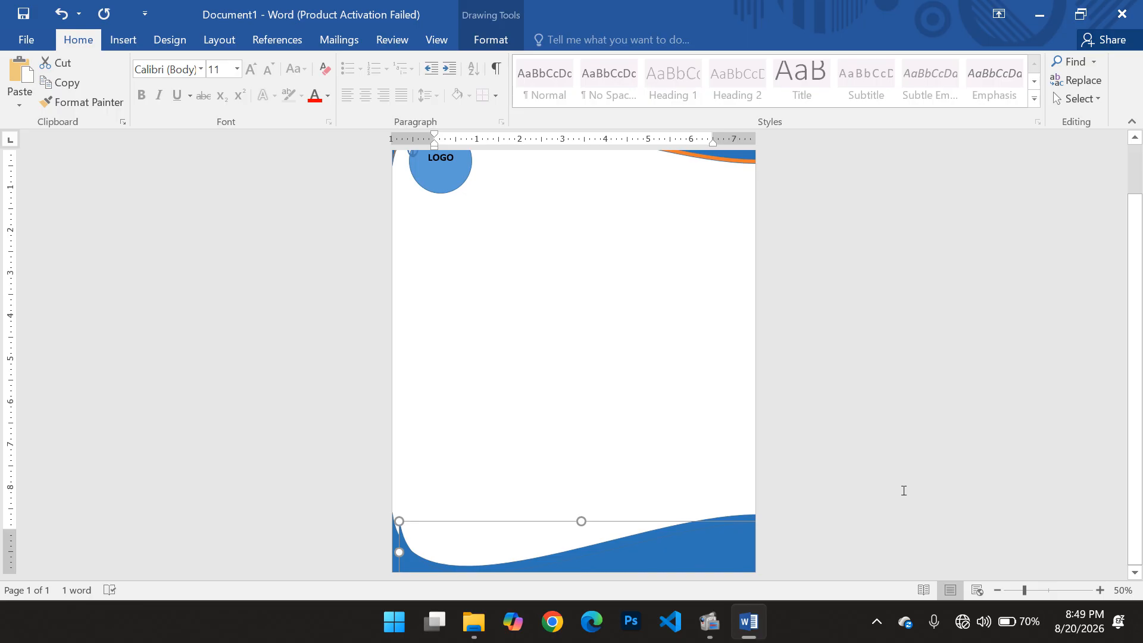
key(Up)
key(Up)
key(Up)
key(Up)
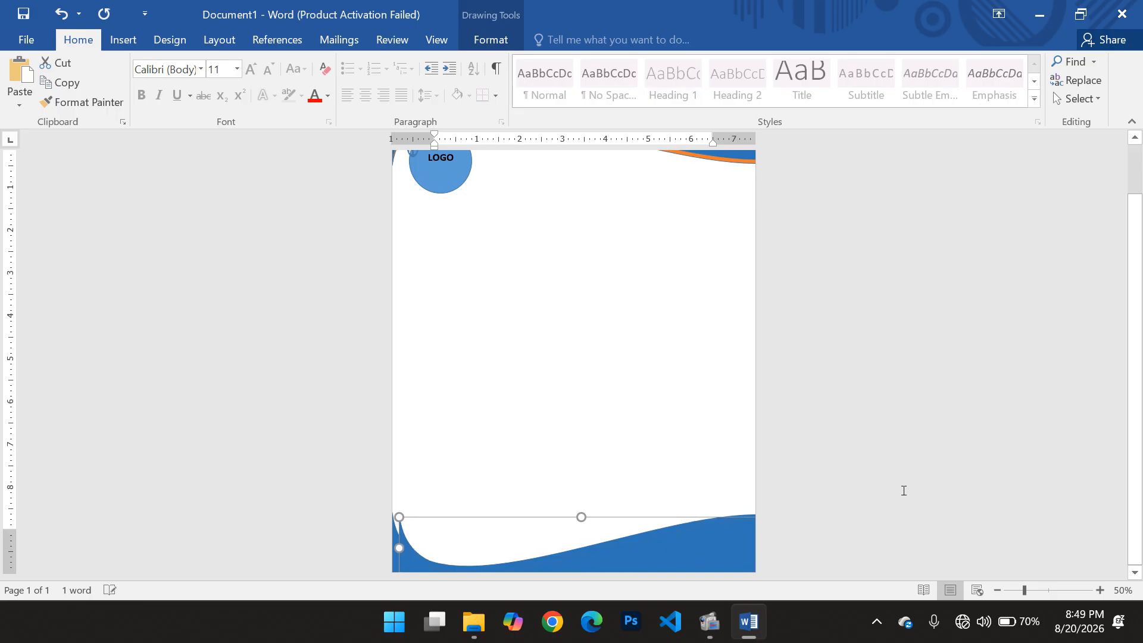
key(Up)
key(Up)
key(Up)
key(Up)
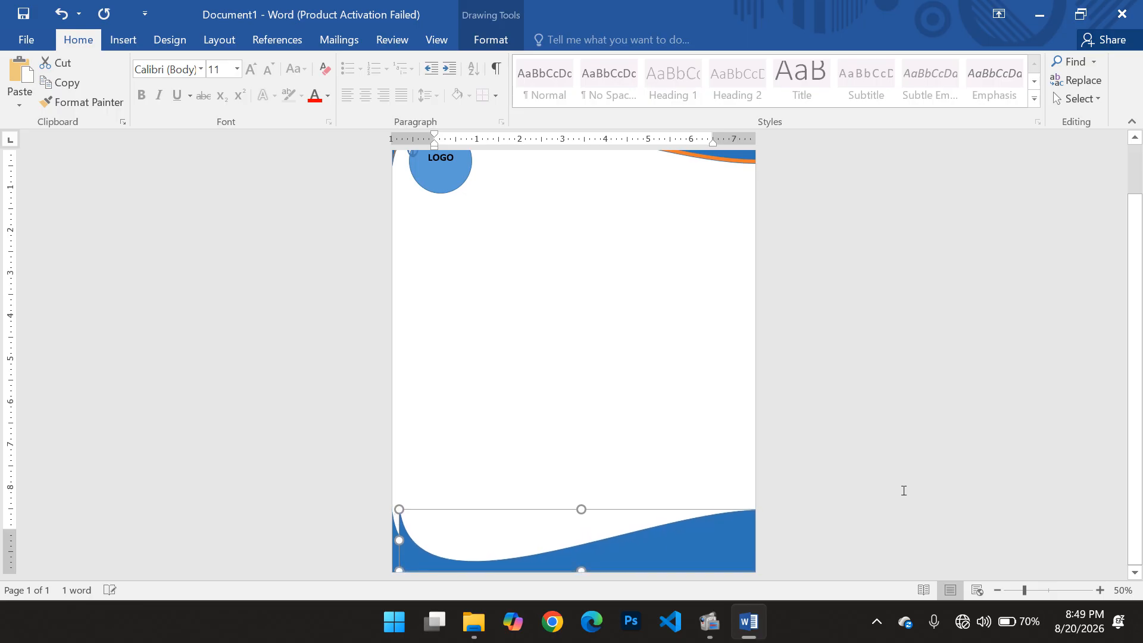
key(Up)
key(Up)
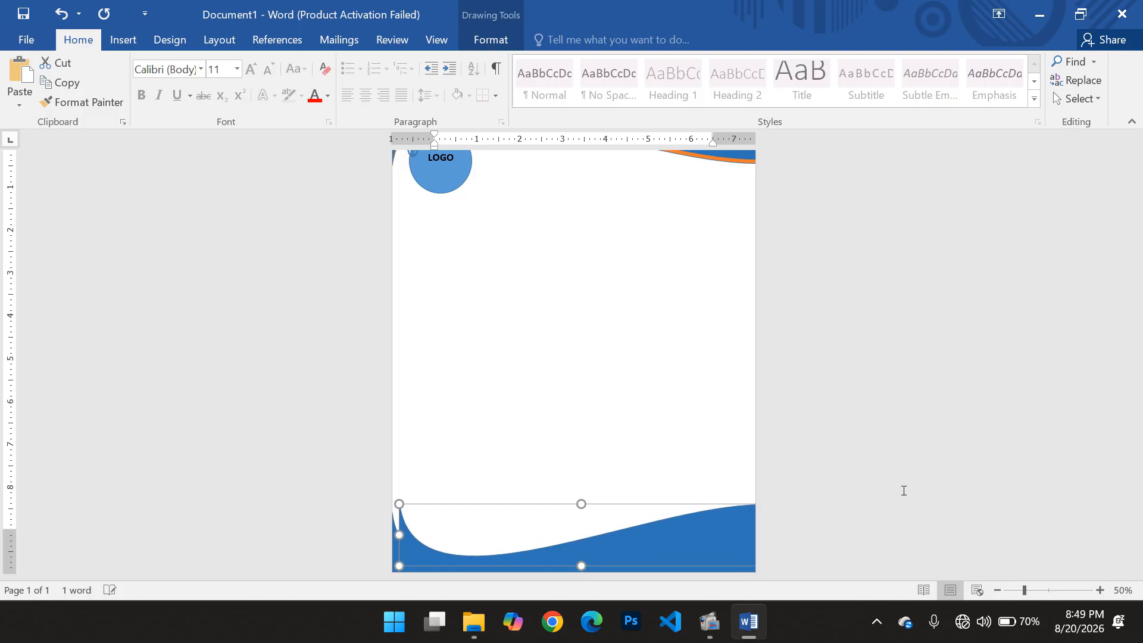
key(Left)
key(Left)
key(Left)
key(Left)
key(Left)
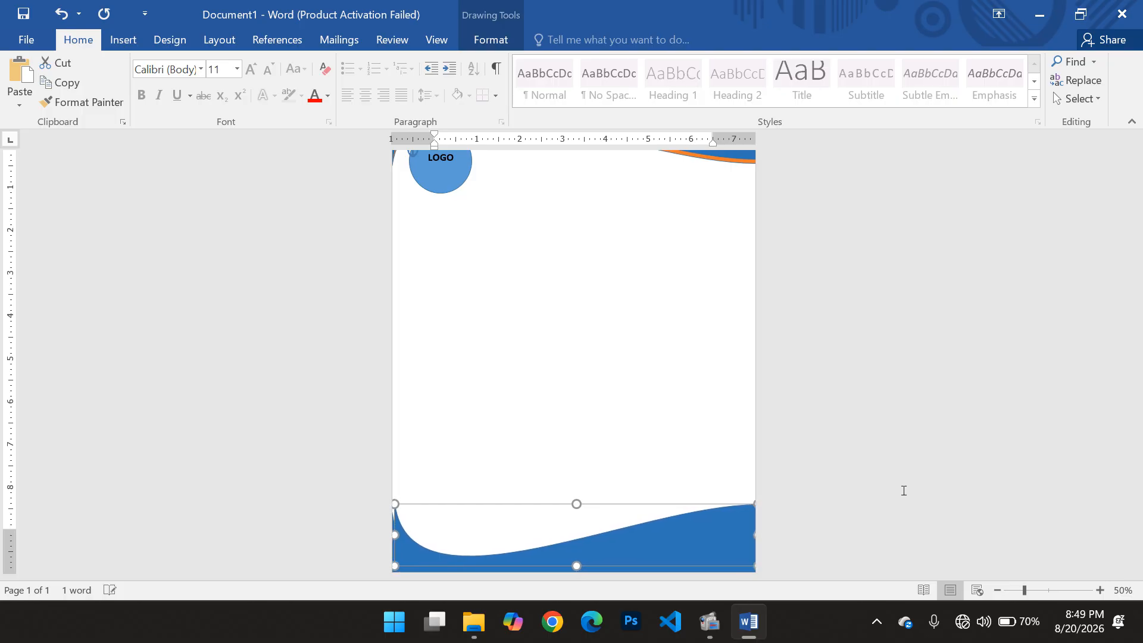
key(Left)
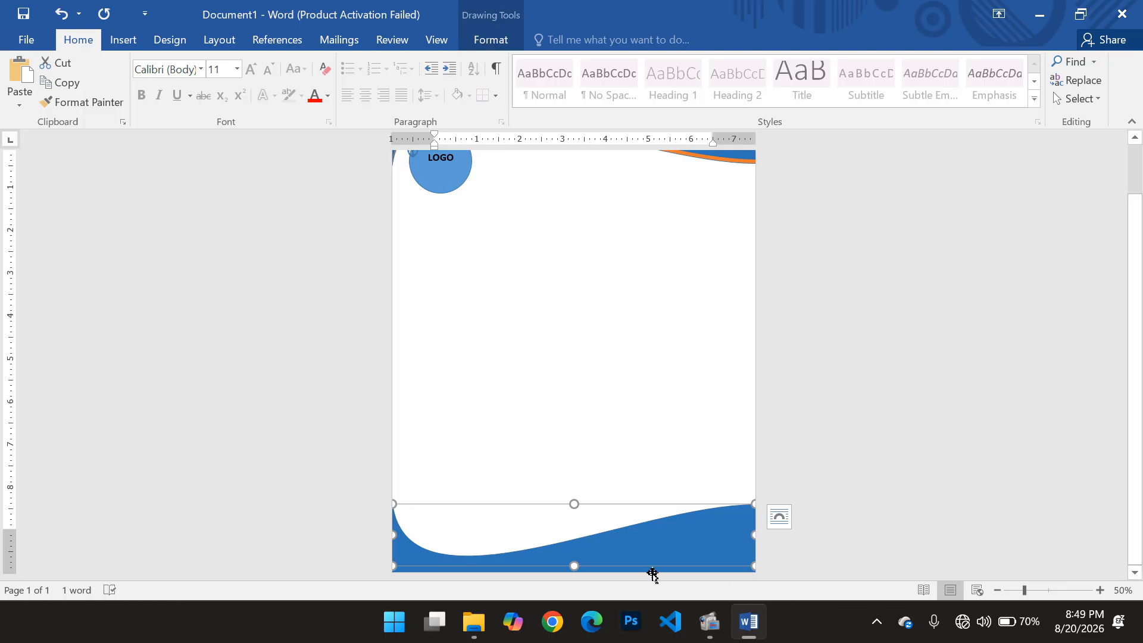
Step: Fill the rear footer wave with the theme color Orange, Accent 2
drag(651, 565, 653, 575)
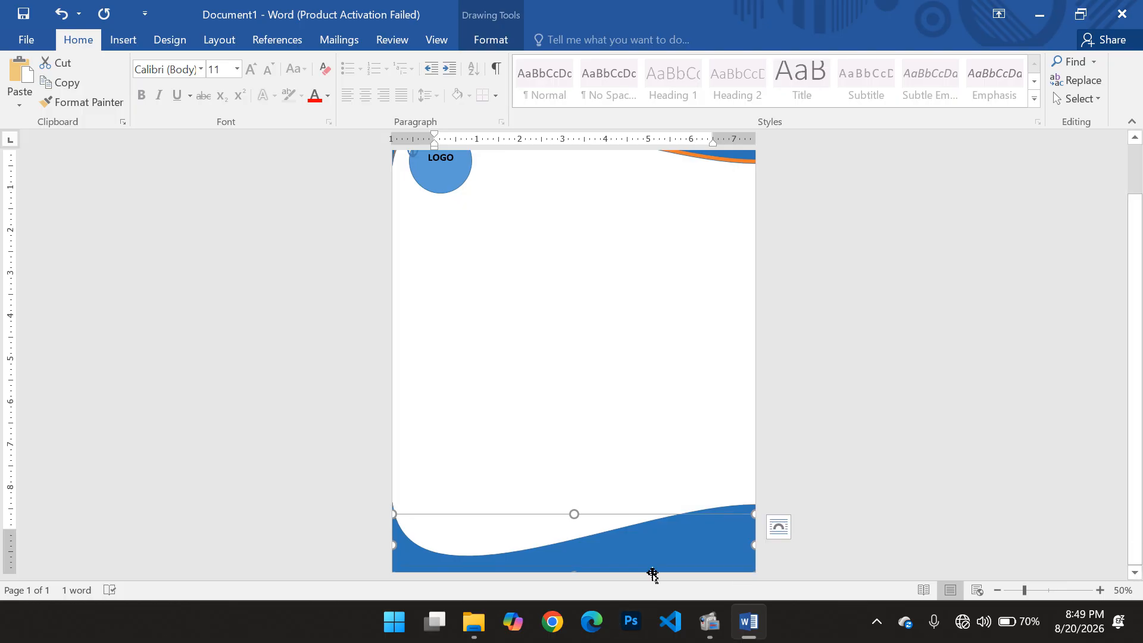
click(485, 43)
click(453, 61)
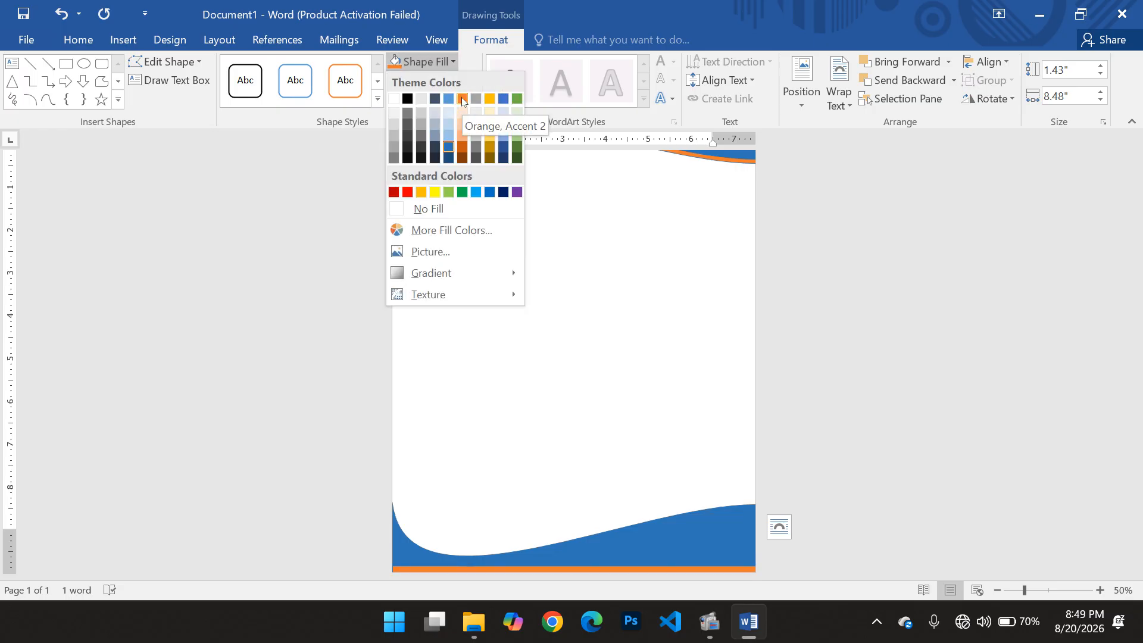
click(463, 99)
click(863, 470)
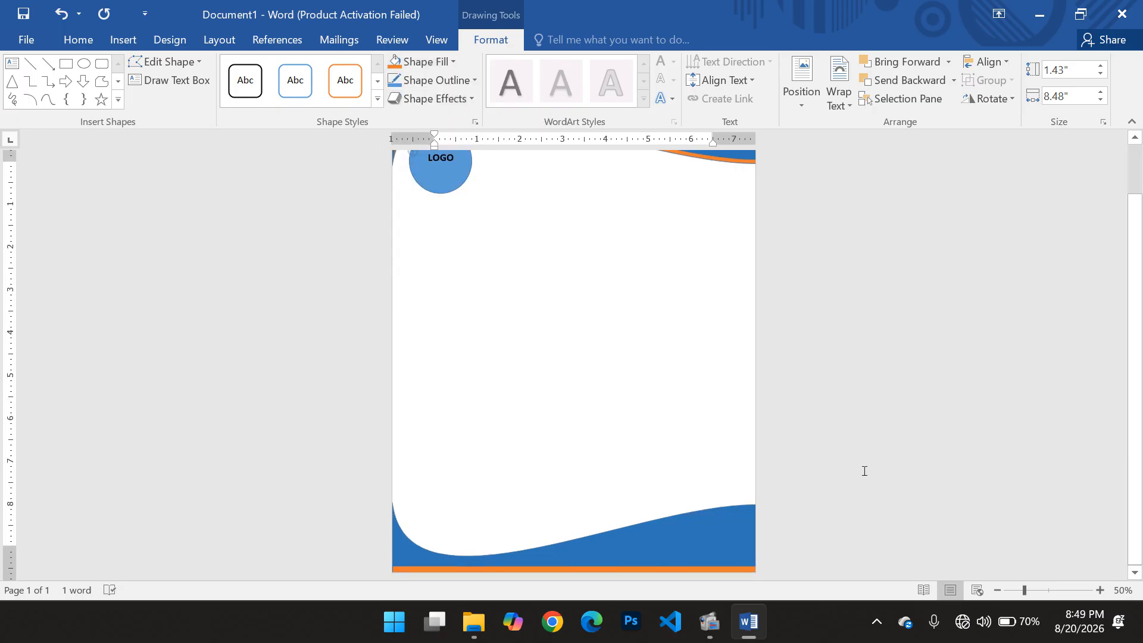
Step: Nudge the blue footer wave down to leave a thin orange band along its upper edge
scroll(732, 538, down, 1)
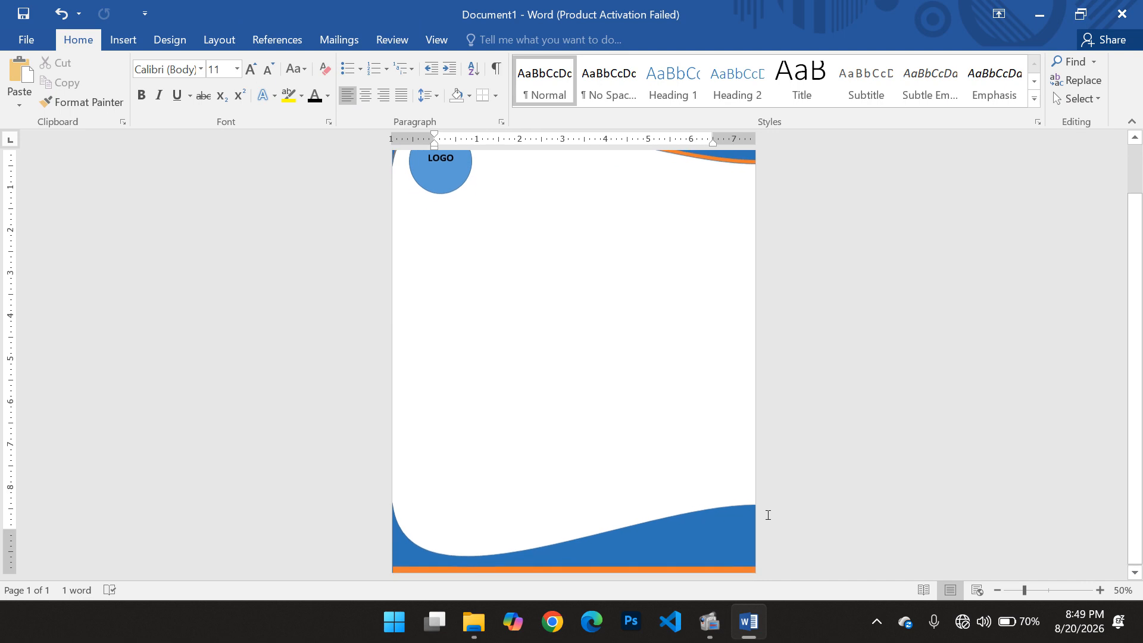
click(702, 539)
key(Down)
key(Down)
key(Down)
key(Down)
key(Down)
key(Down)
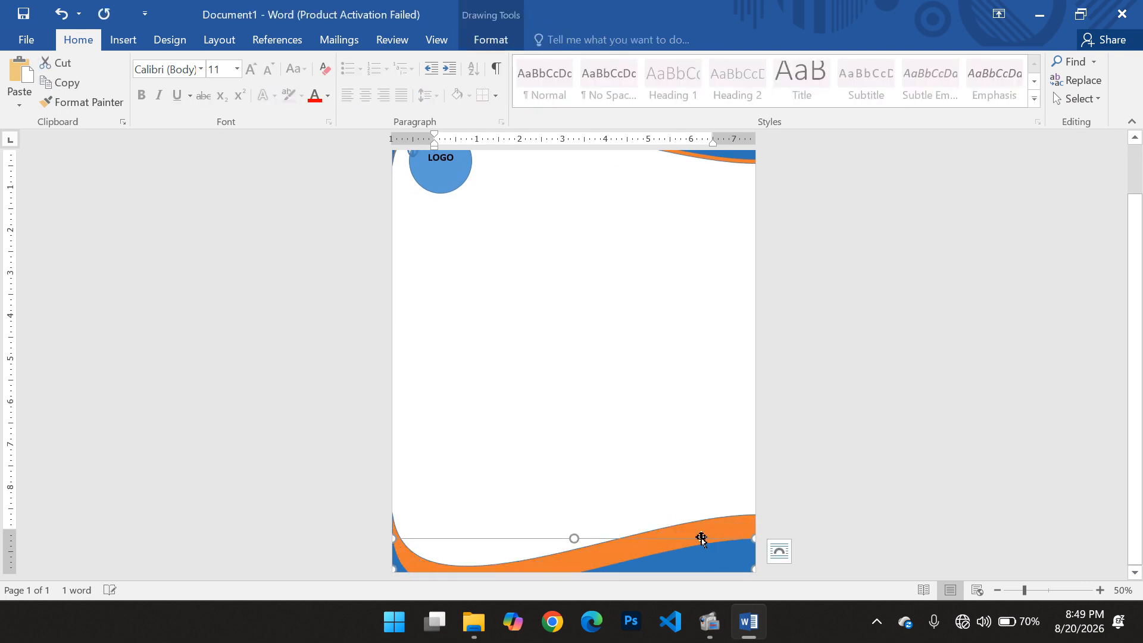
key(Up)
key(Up)
key(Up)
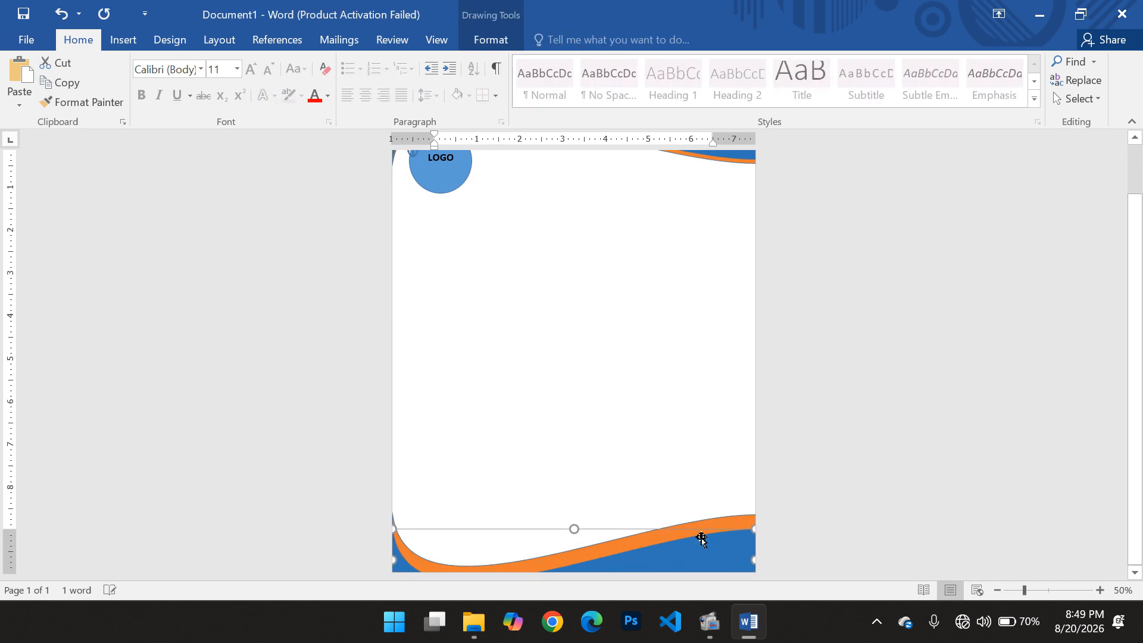
key(Up)
key(Up)
key(Up)
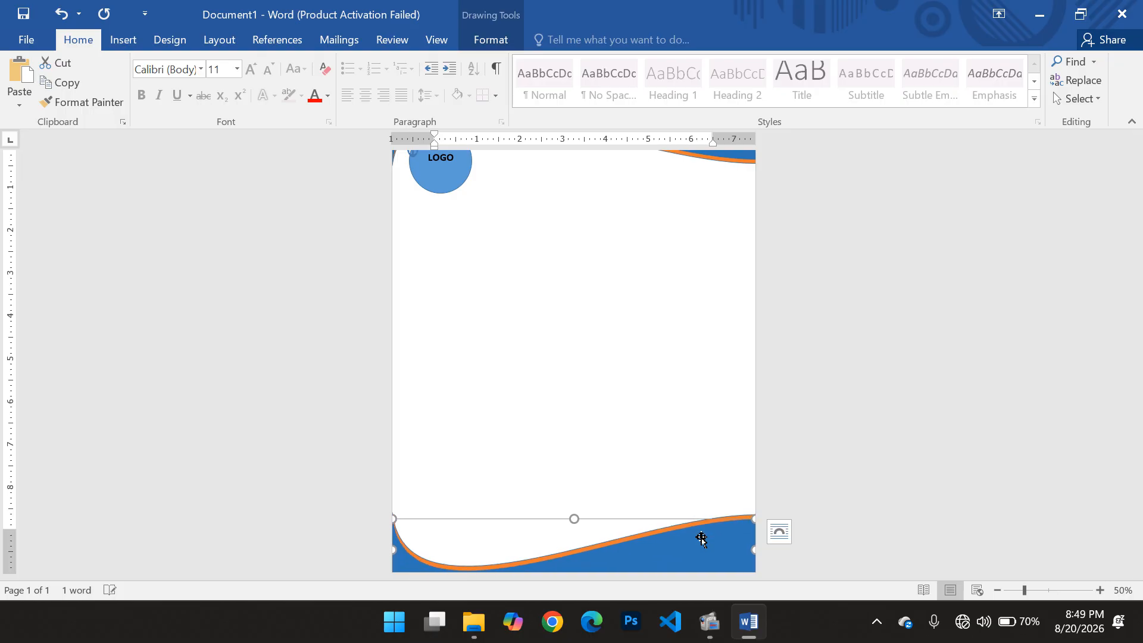
click(786, 492)
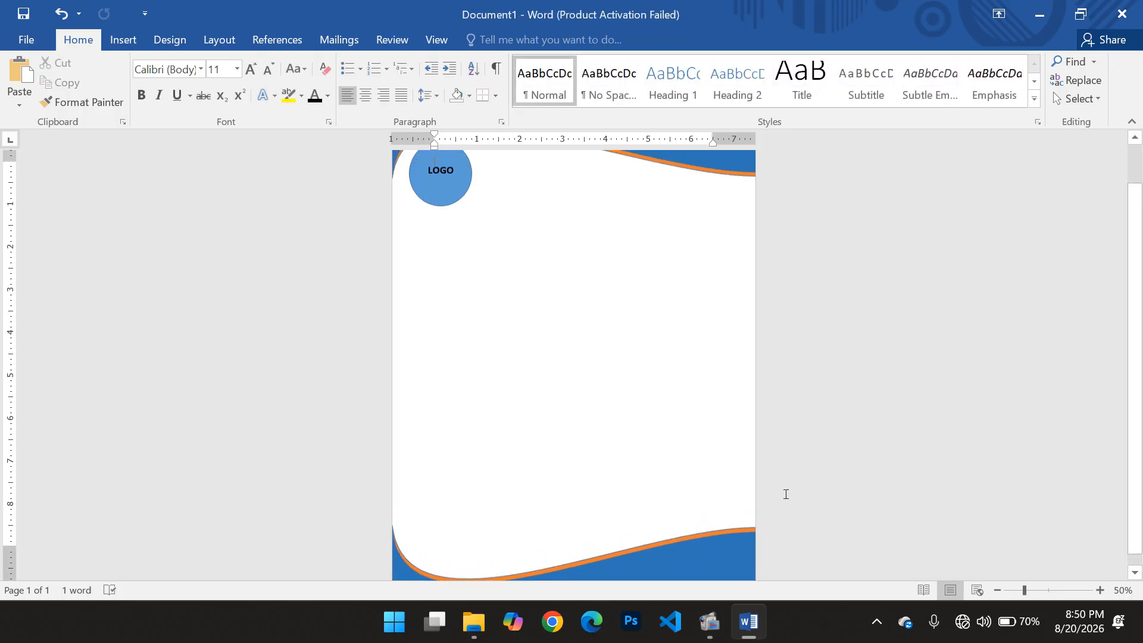
click(746, 535)
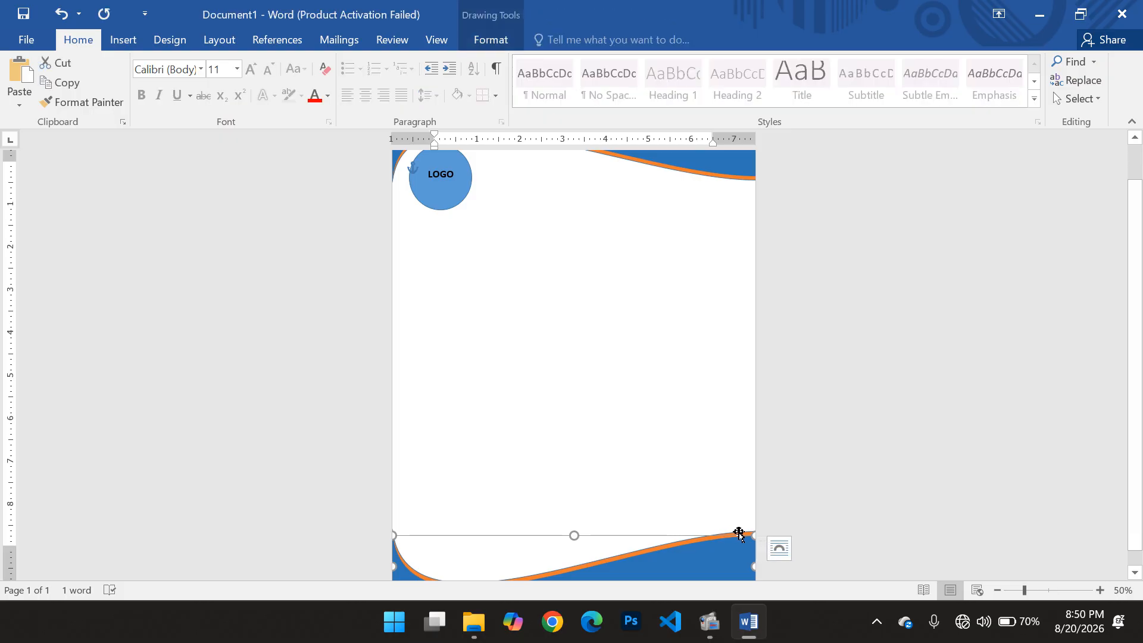
click(743, 536)
click(867, 391)
Step: Remove the outline from the blue header wave
ctrl+scroll(867, 390, down, 2)
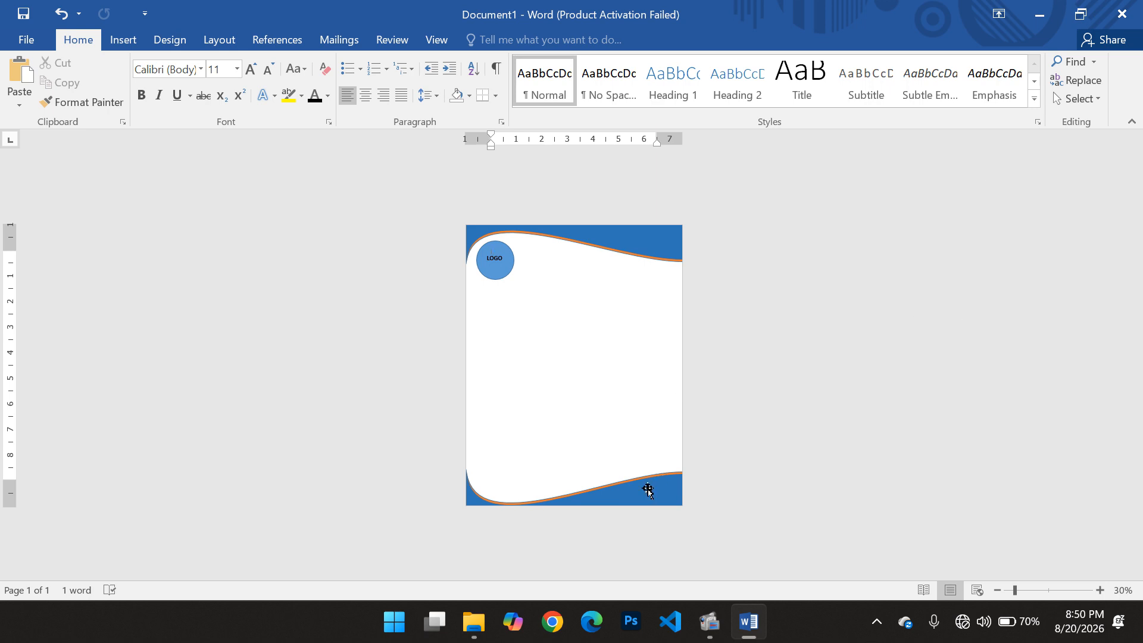
click(617, 240)
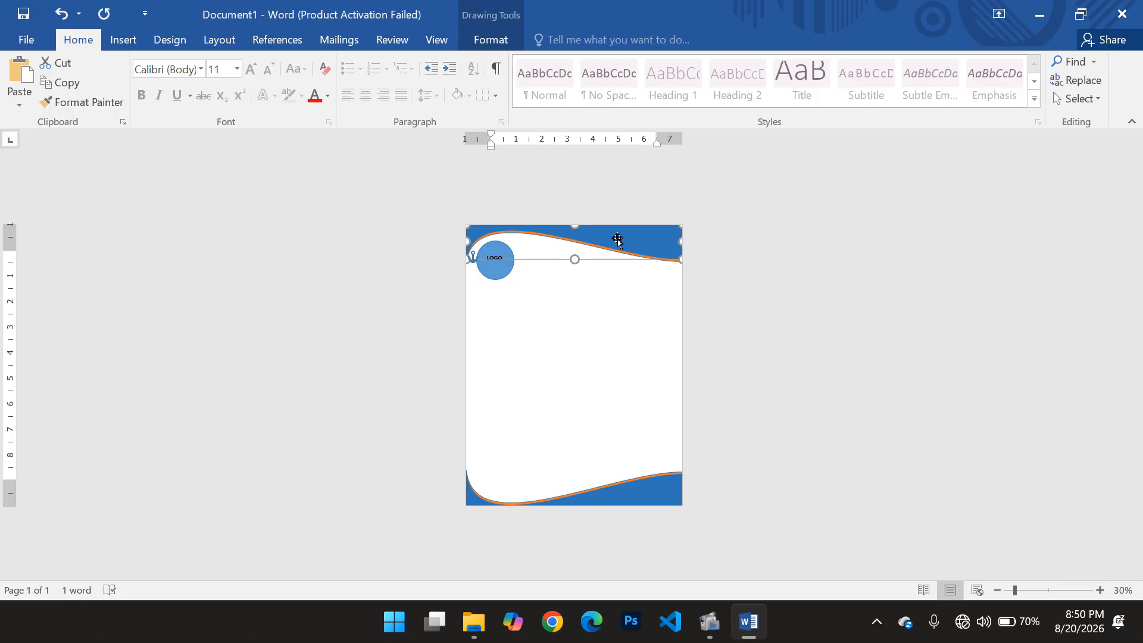
click(495, 37)
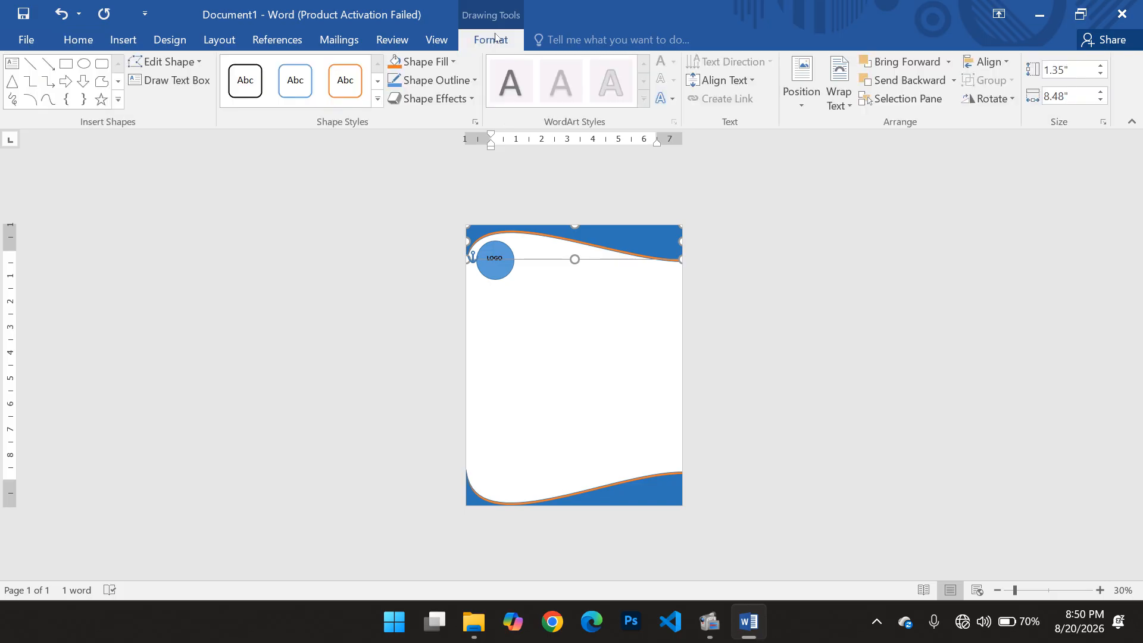
click(476, 89)
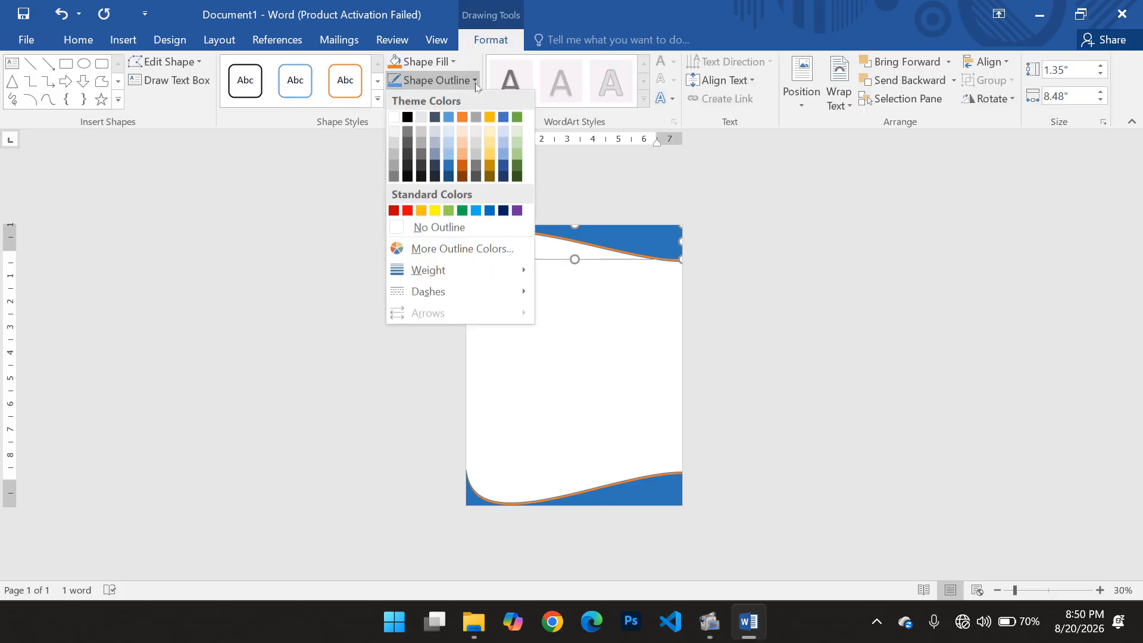
click(447, 231)
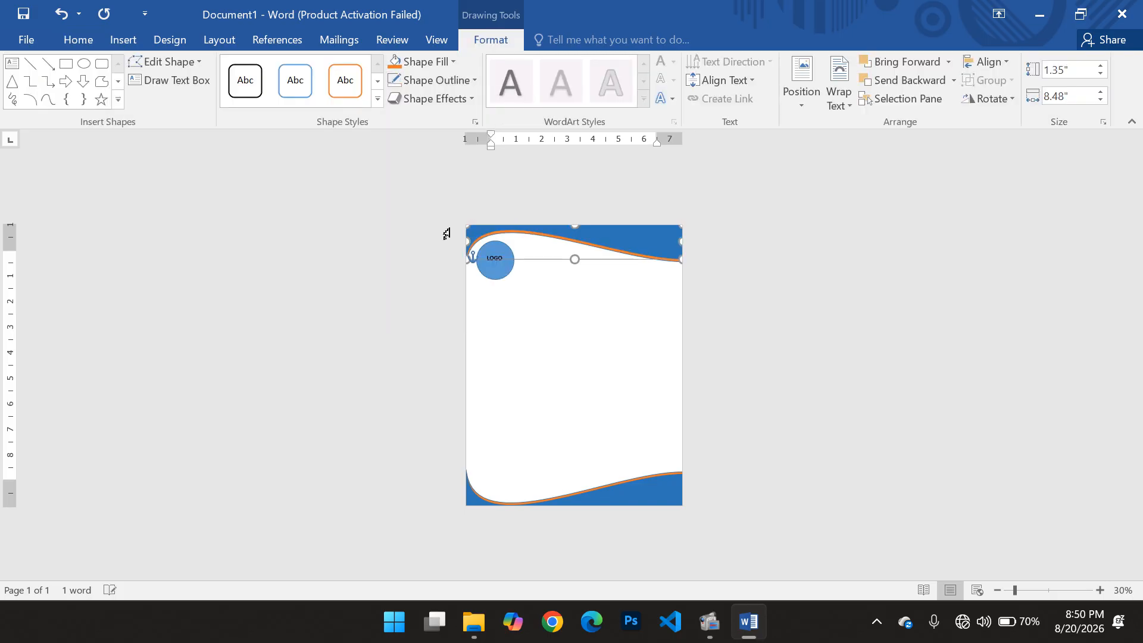
click(635, 369)
Step: Remove the outline from the blue footer wave
click(655, 503)
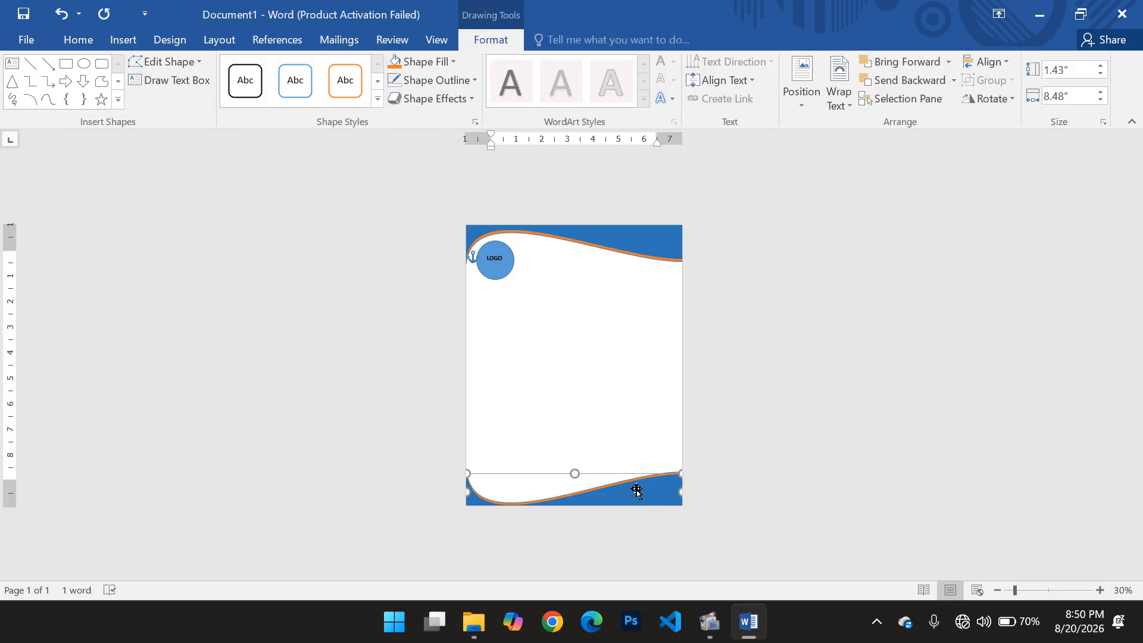
click(474, 82)
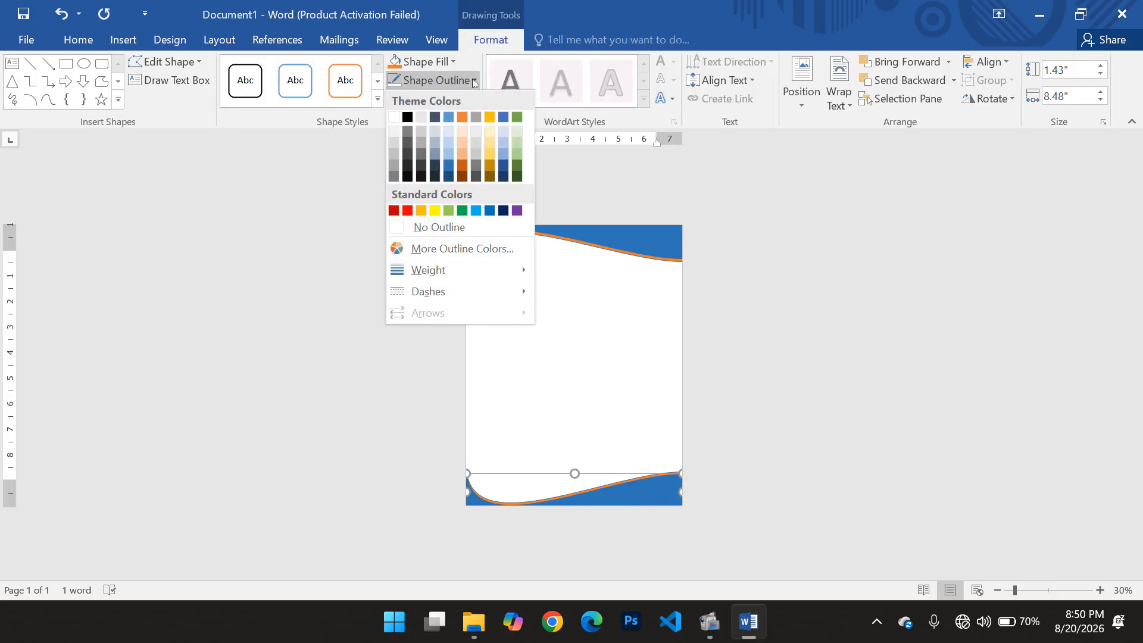
click(439, 227)
click(777, 398)
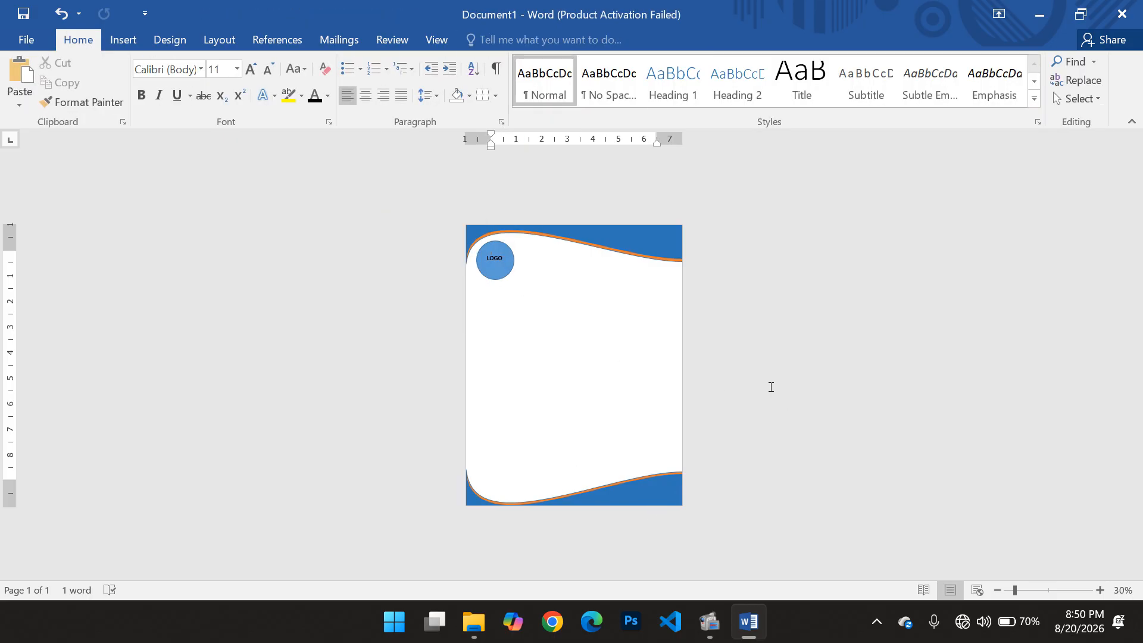